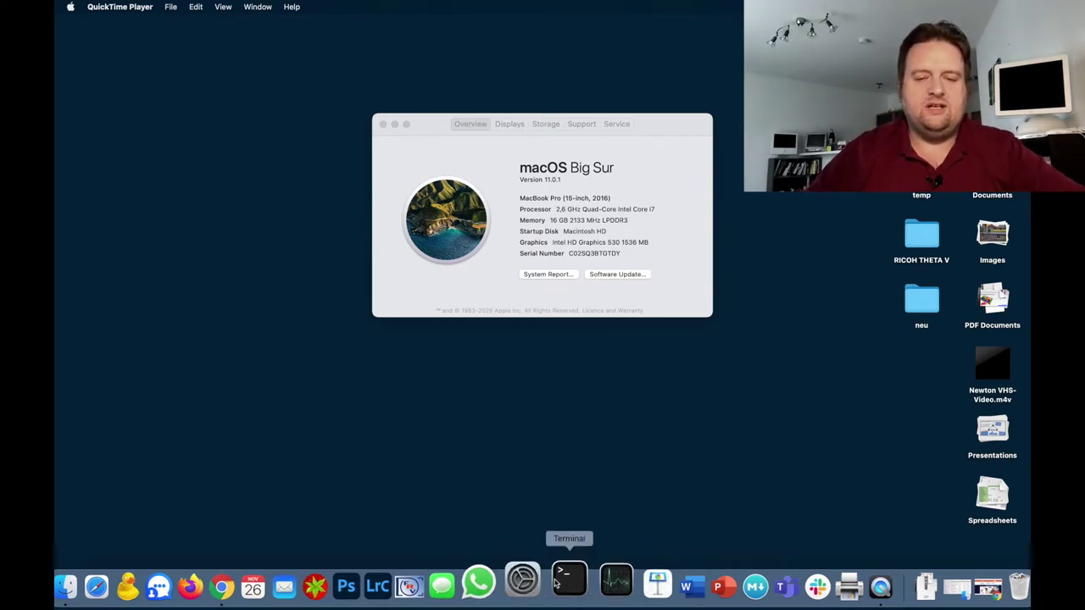
- Open the General settings in System Preferences and set the system appearance to Dark
left_click(641, 472)
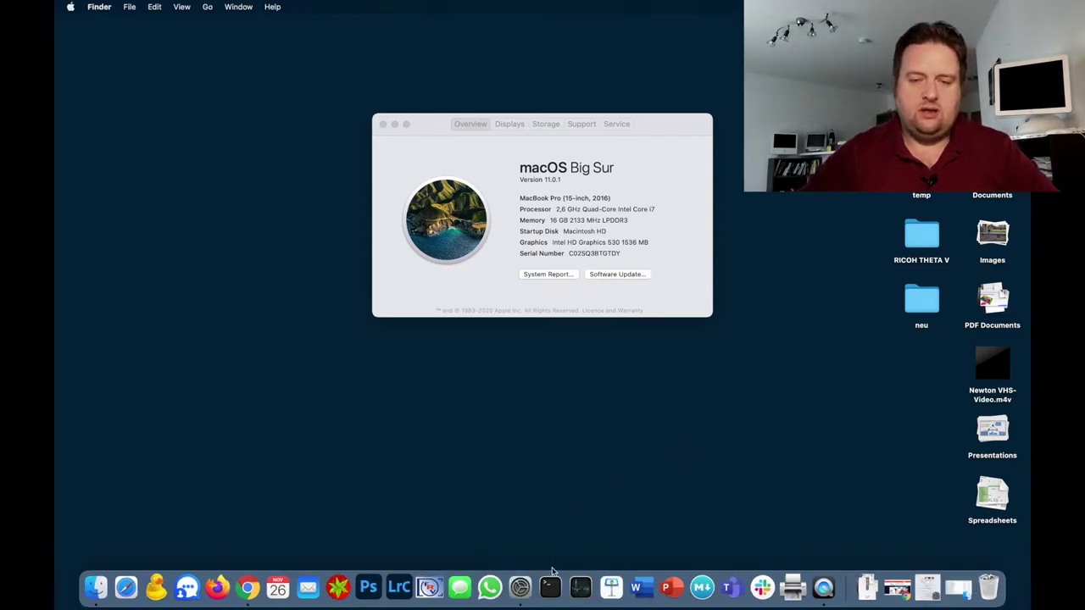
left_click(524, 581)
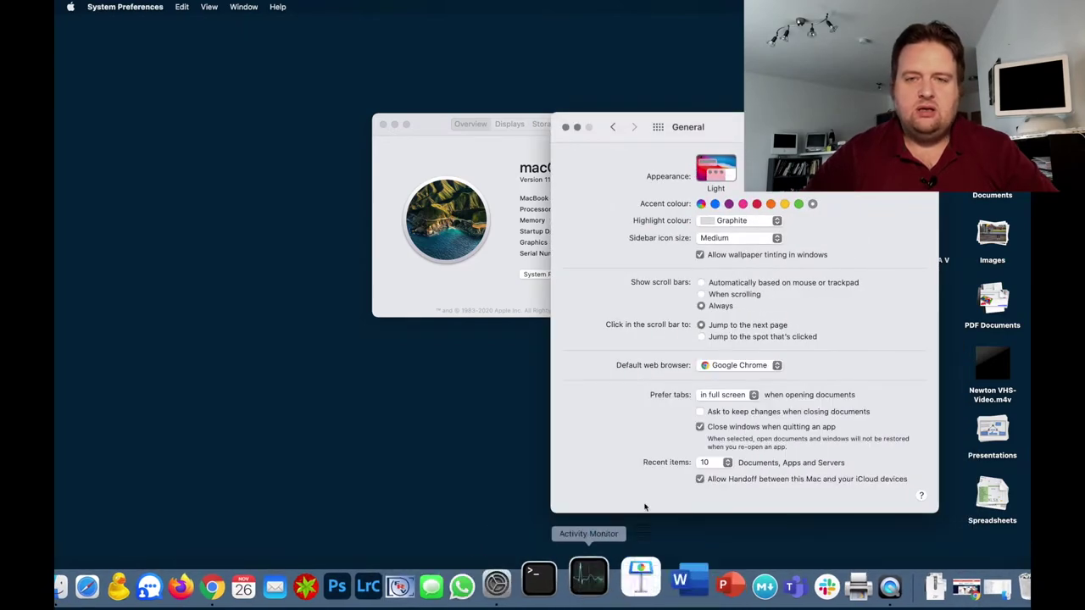
left_click(658, 127)
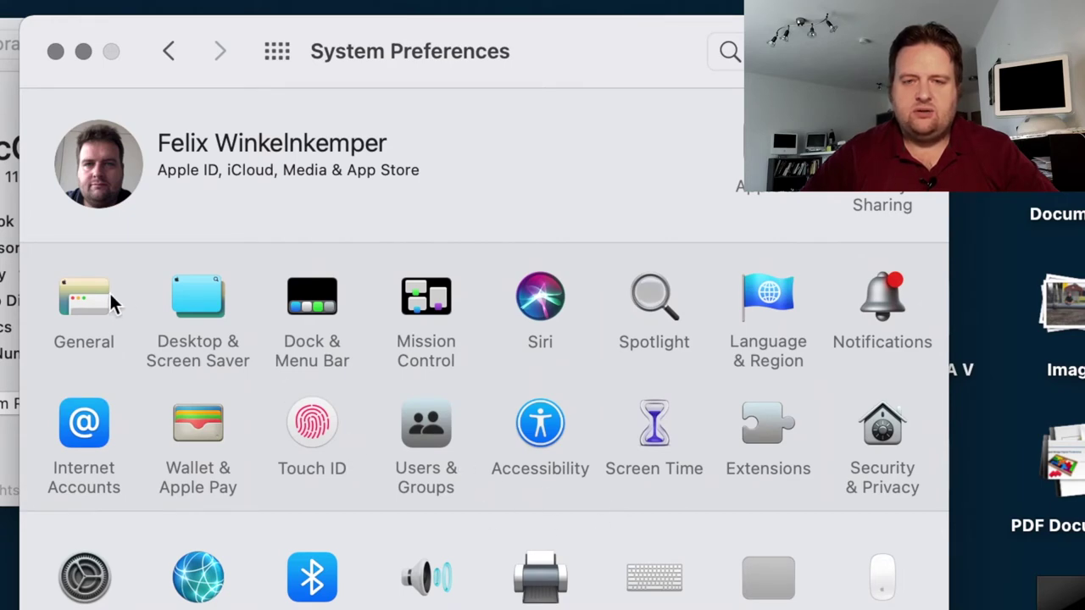
left_click(75, 298)
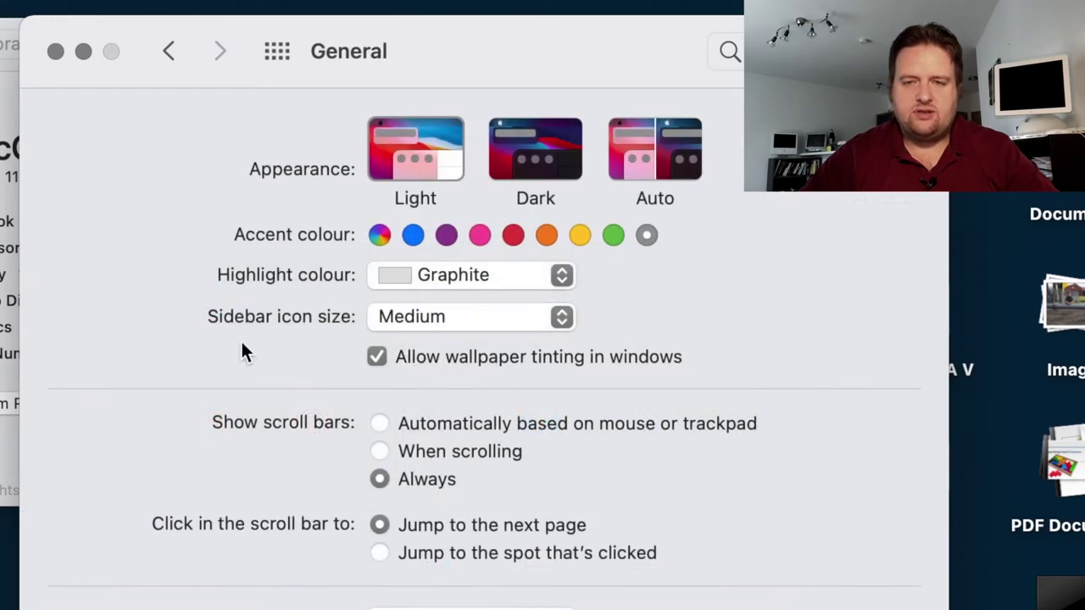
left_click(531, 145)
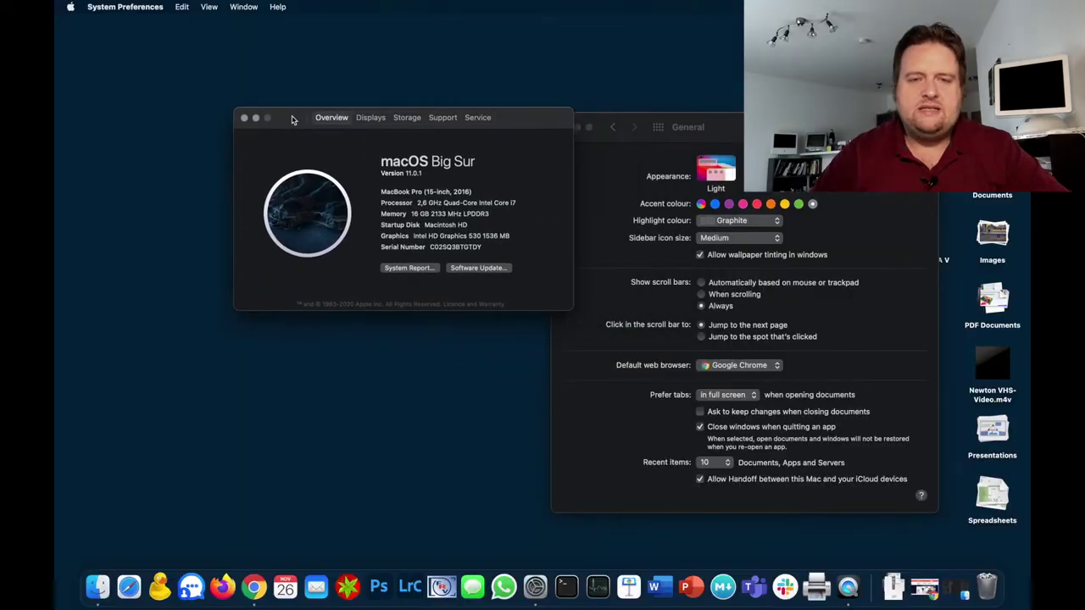
- Close the About This Mac window and reposition the General preferences window near the middle of the desktop
left_click_drag(305, 117, 227, 118)
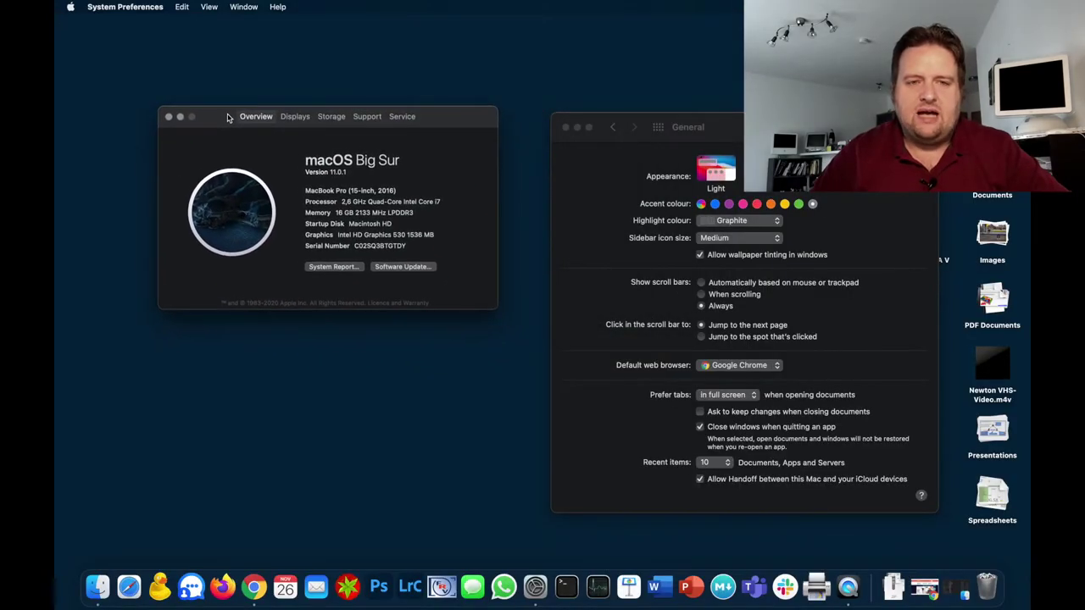
left_click(169, 117)
left_click_drag(778, 126, 584, 102)
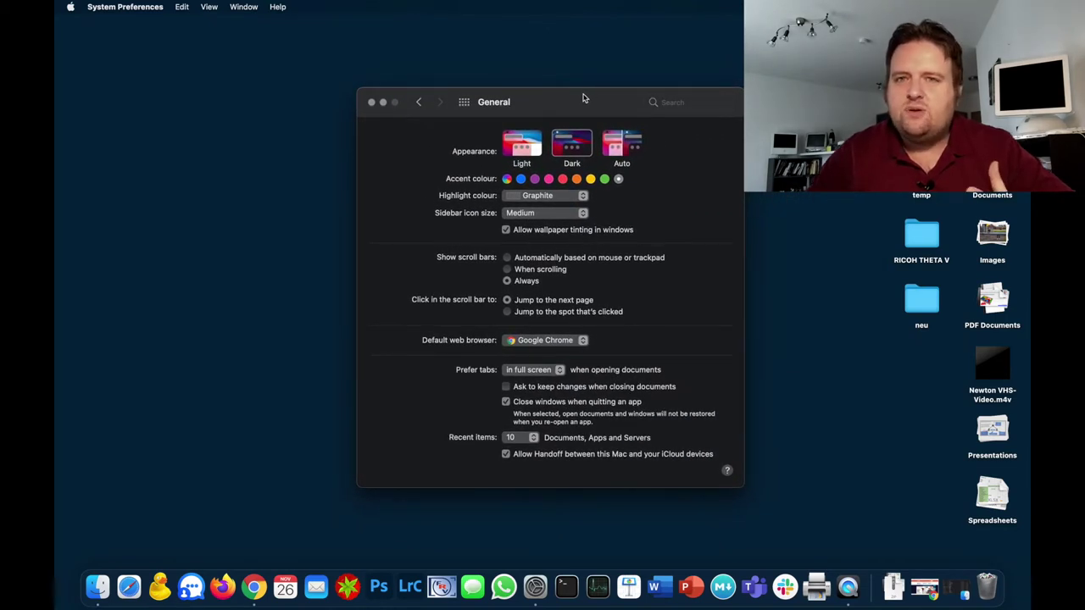
- Switch the appearance to Light to compare the preferences overview, and return to the Dark appearance
left_click(463, 102)
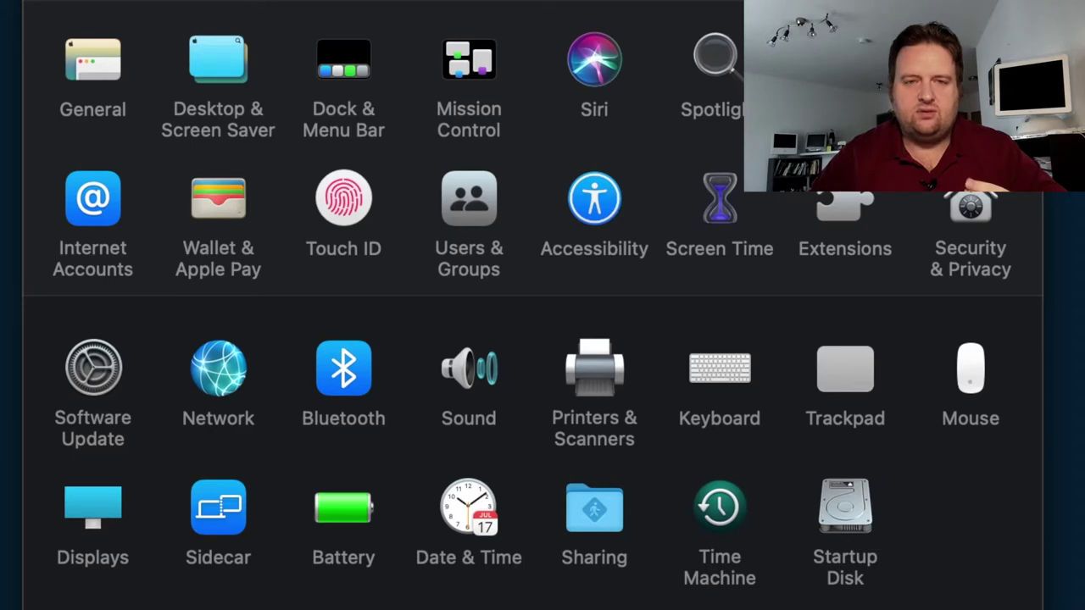
left_click(80, 27)
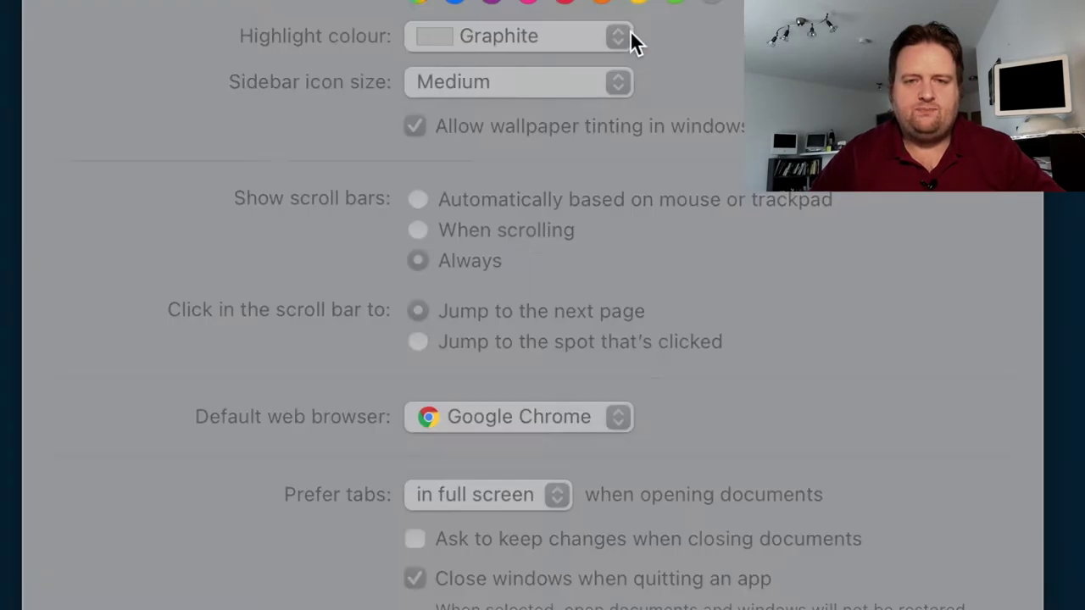
key("super+l")
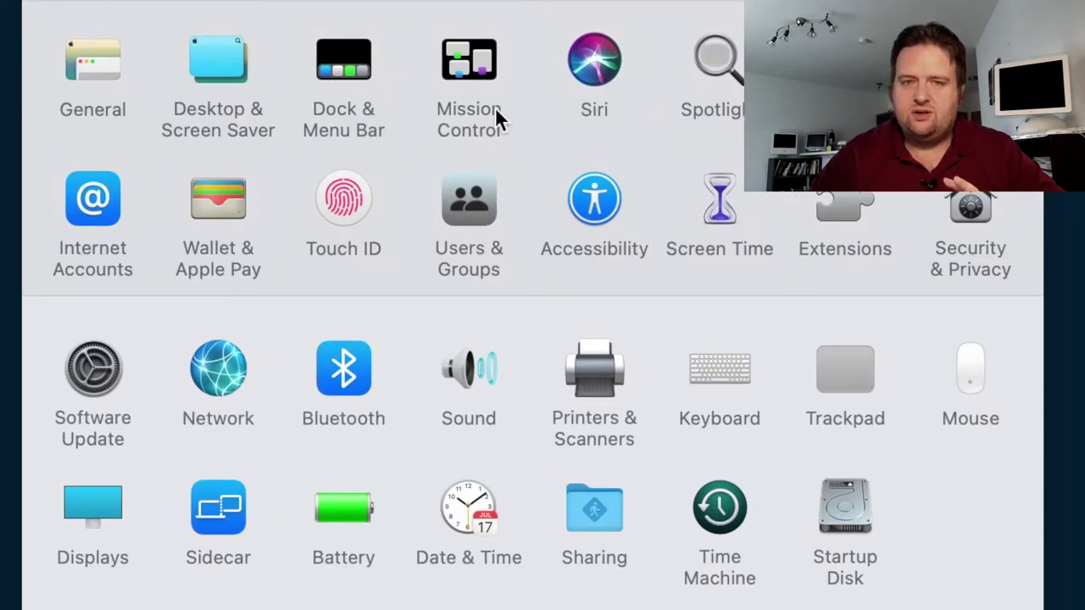
left_click(103, 66)
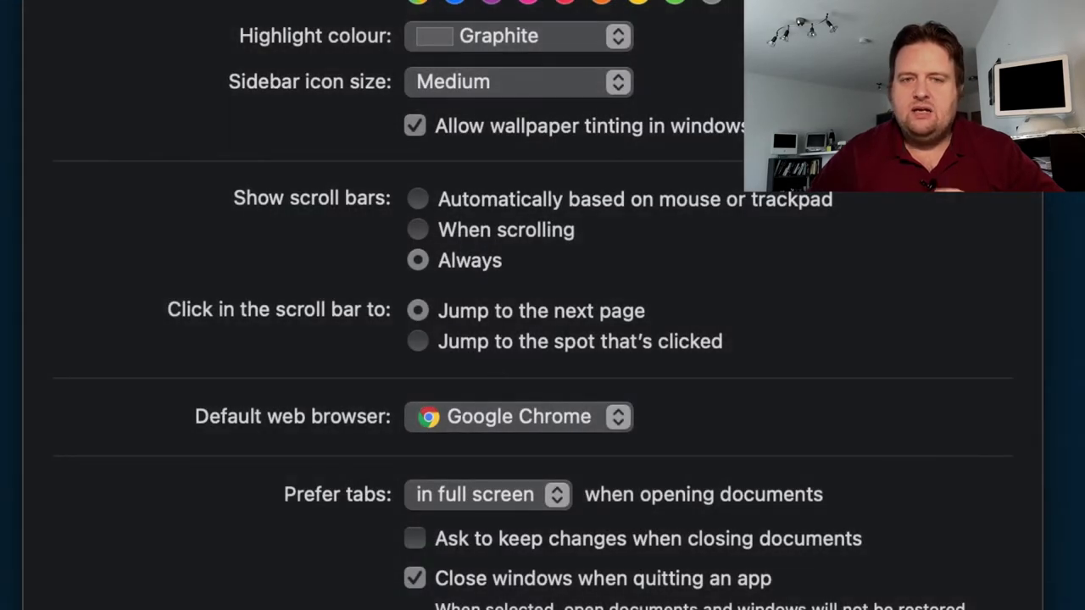
key("super+l")
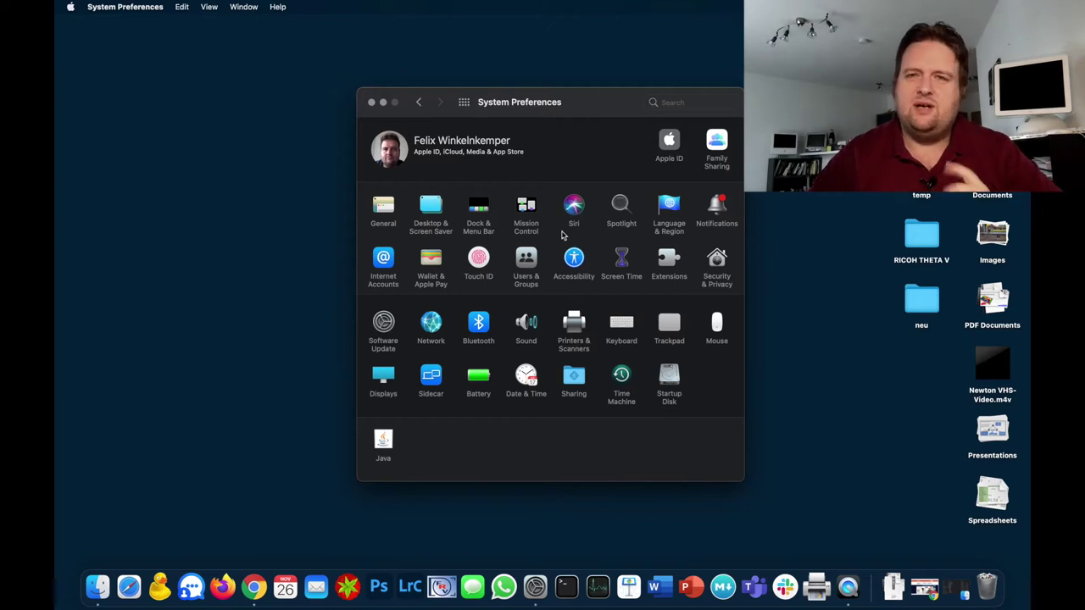
- Open the Applications folder in Finder and arrange its window and the System Preferences window so both are accessible
left_click_drag(577, 116, 690, 131)
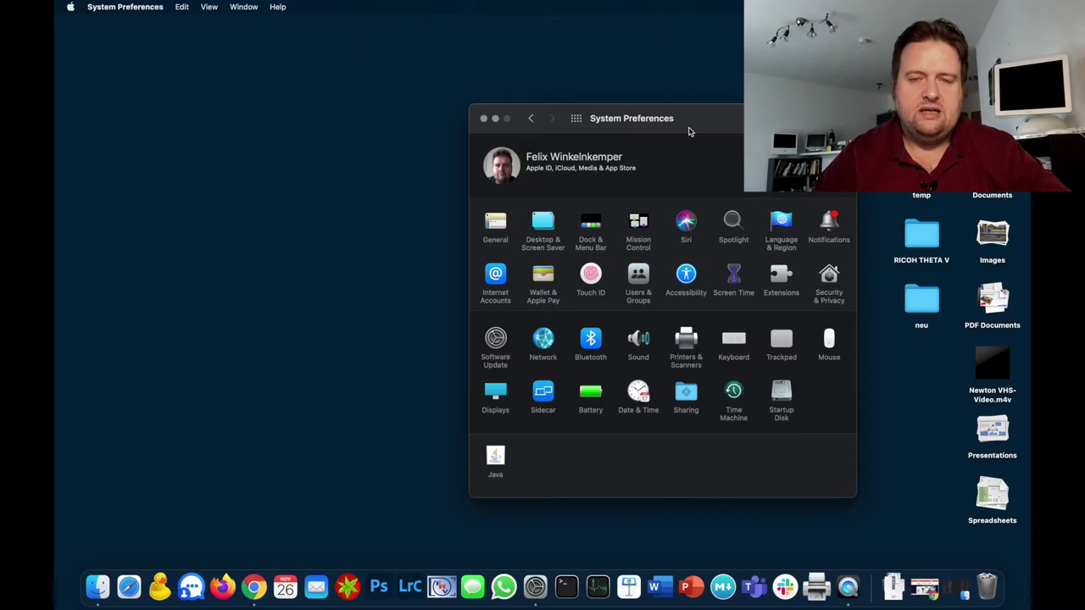
left_click_drag(698, 124, 720, 127)
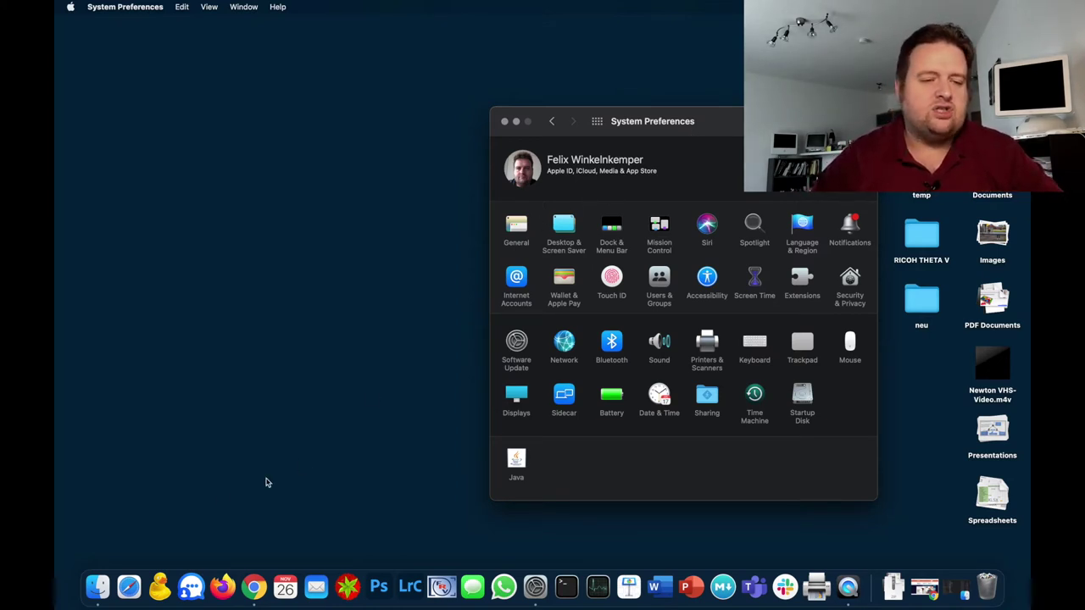
left_click(101, 581)
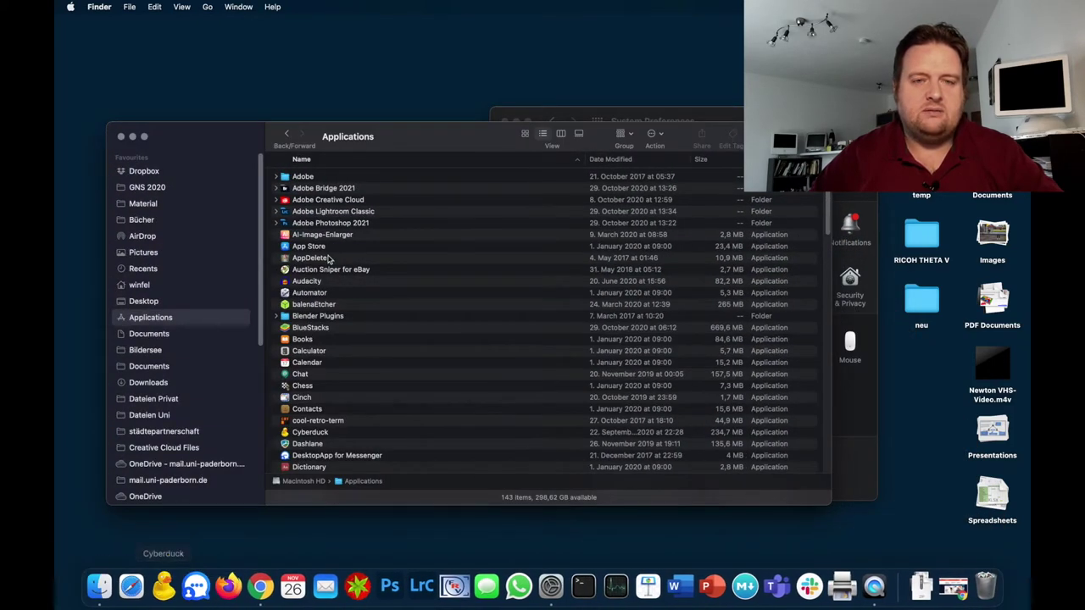
left_click_drag(486, 144, 481, 171)
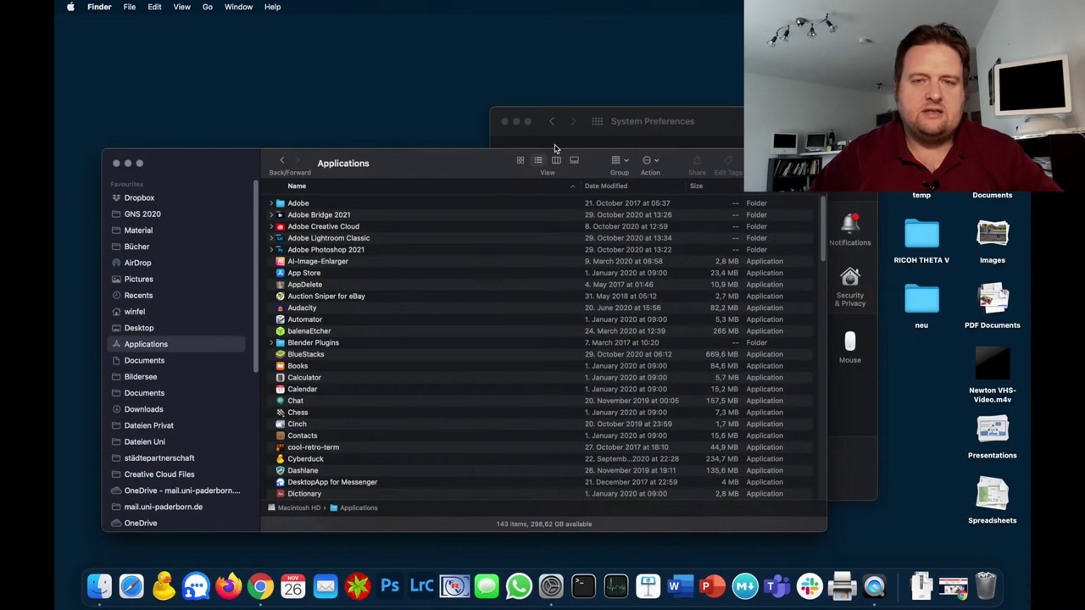
left_click_drag(705, 125, 722, 70)
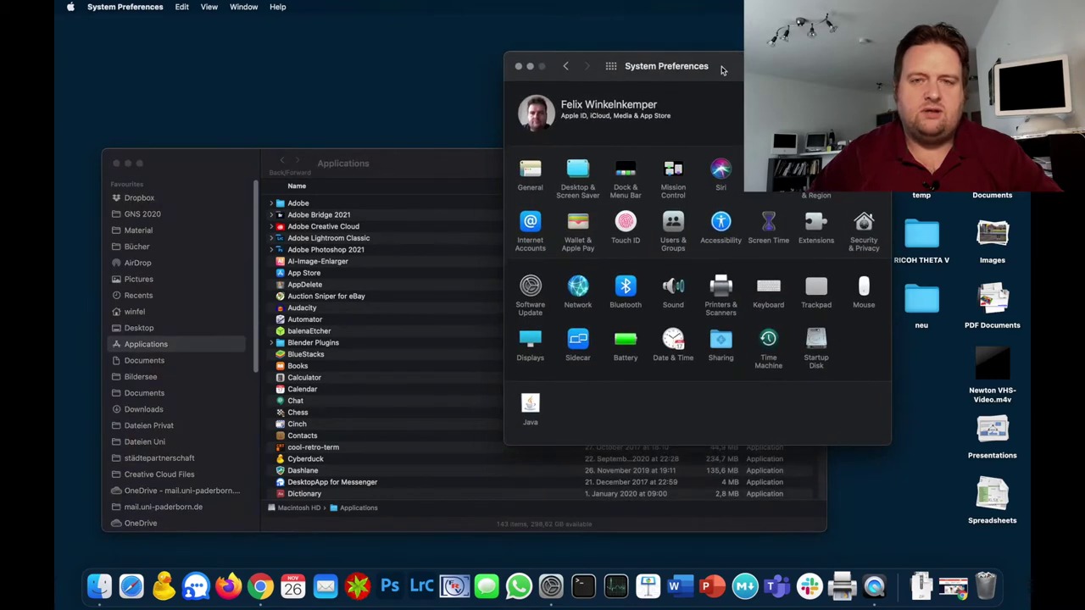
left_click(458, 163)
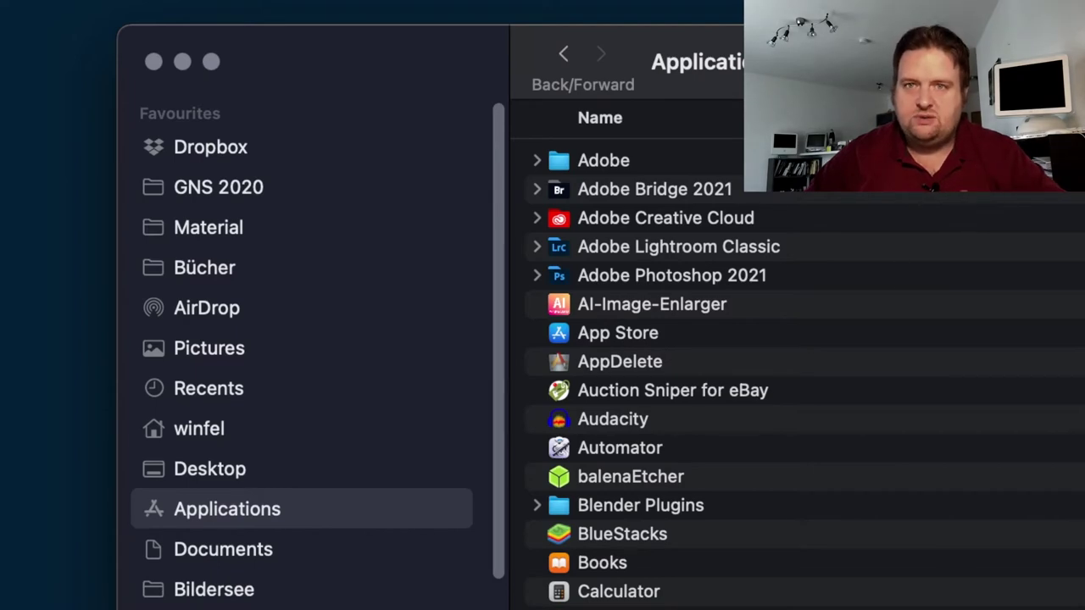
- Set the accent colour to blue in the General preferences and bring the Applications window to the front
left_click(551, 585)
left_click(532, 177)
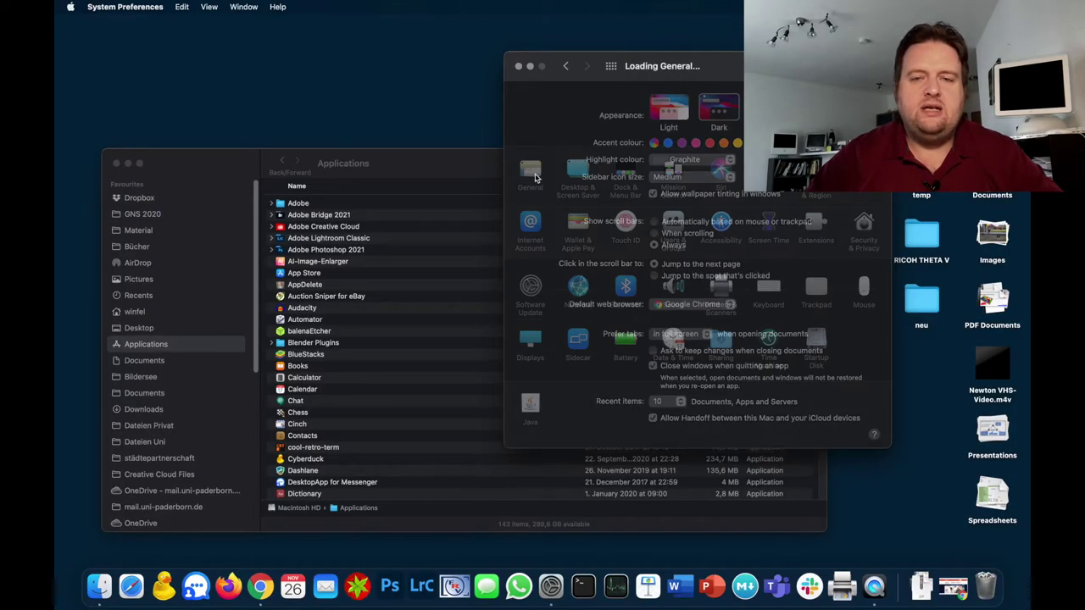
left_click(667, 144)
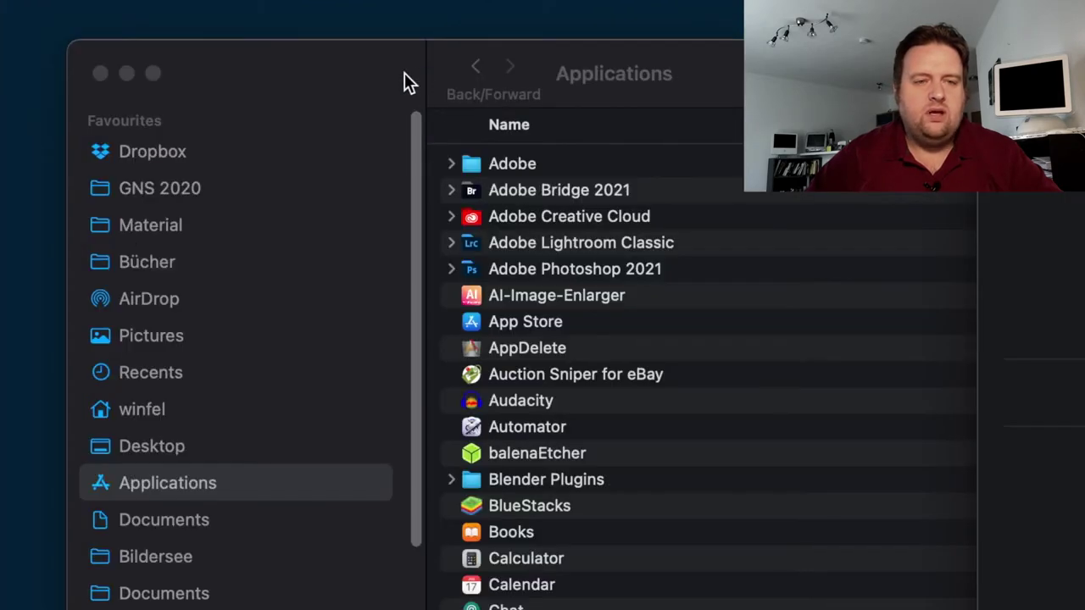
left_click(405, 85)
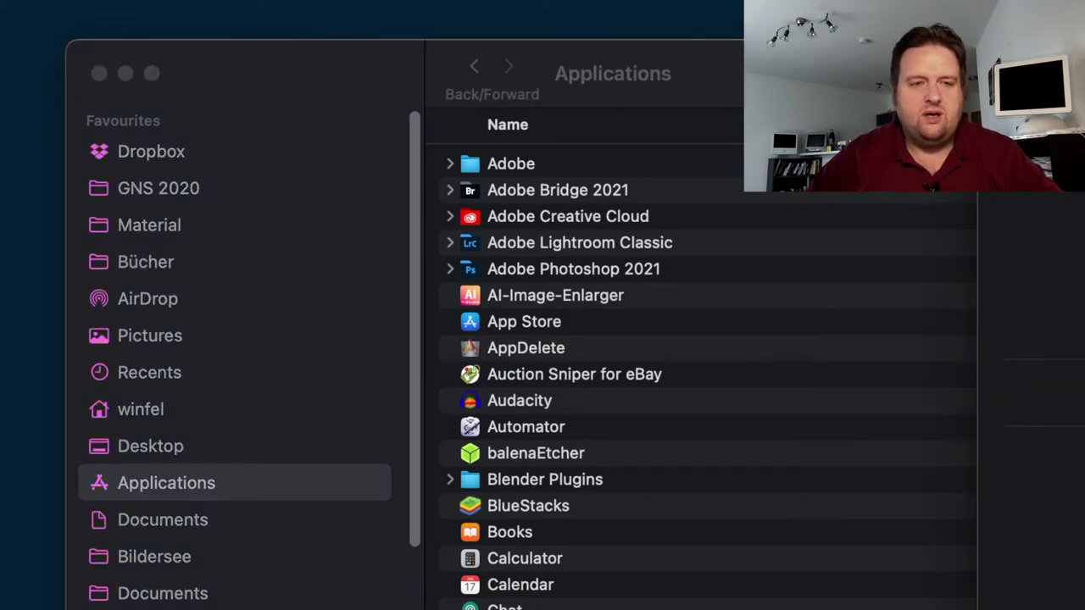
- Try a pink accent colour on the active Applications window's sidebar and switch the accent colour back to blue
left_click(373, 115)
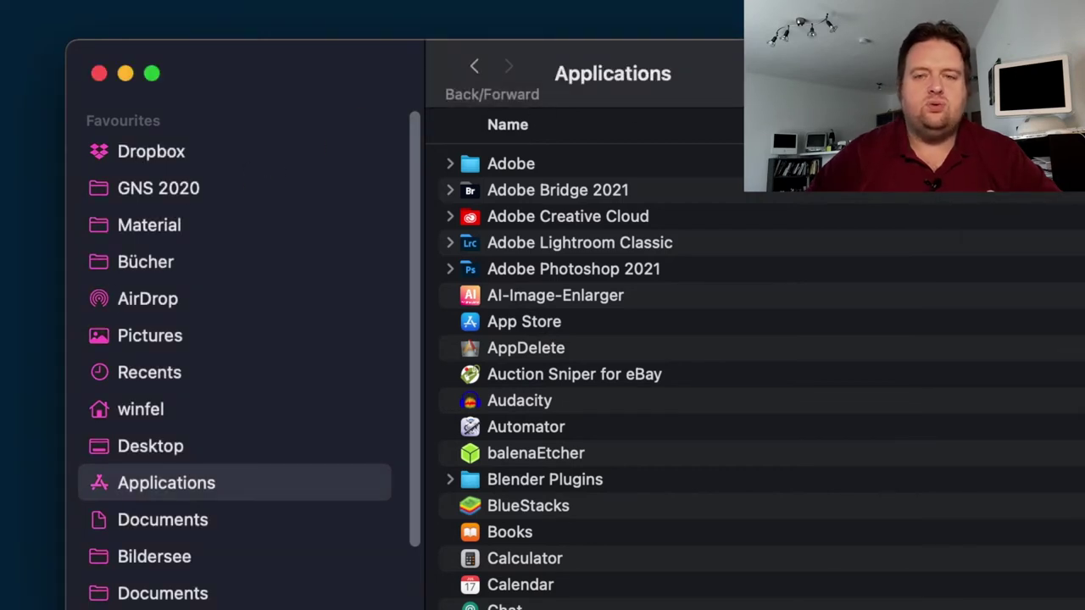
key("super+Tab")
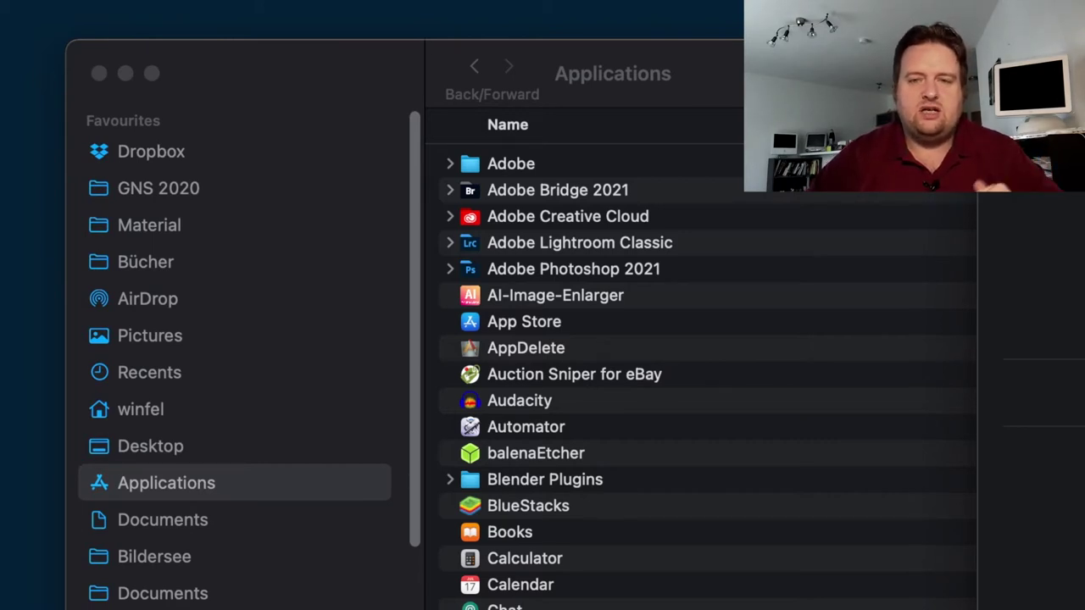
key("super+Tab")
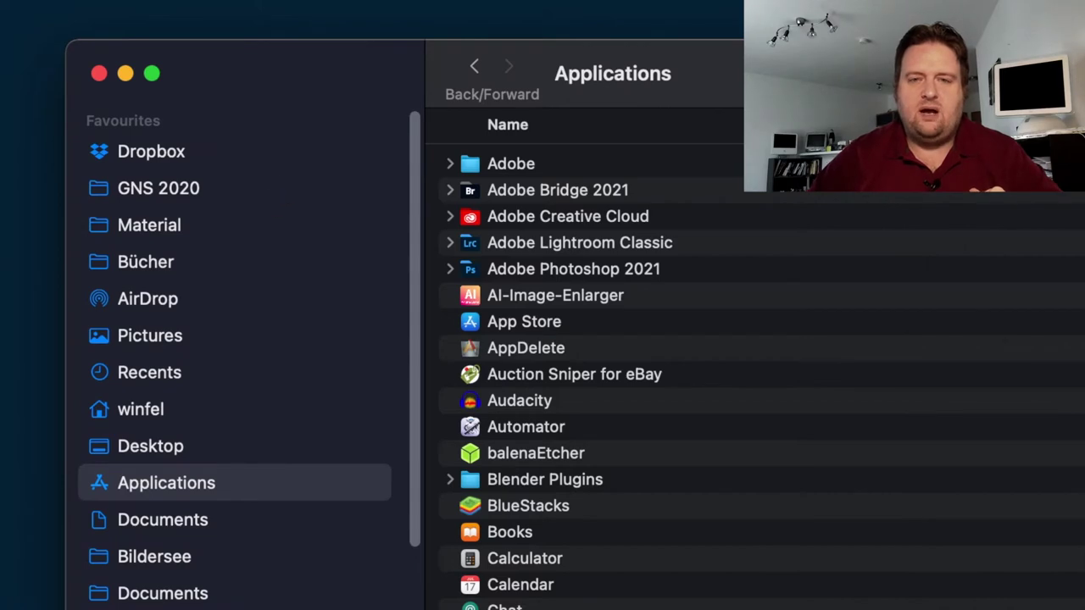
key("super+Tab")
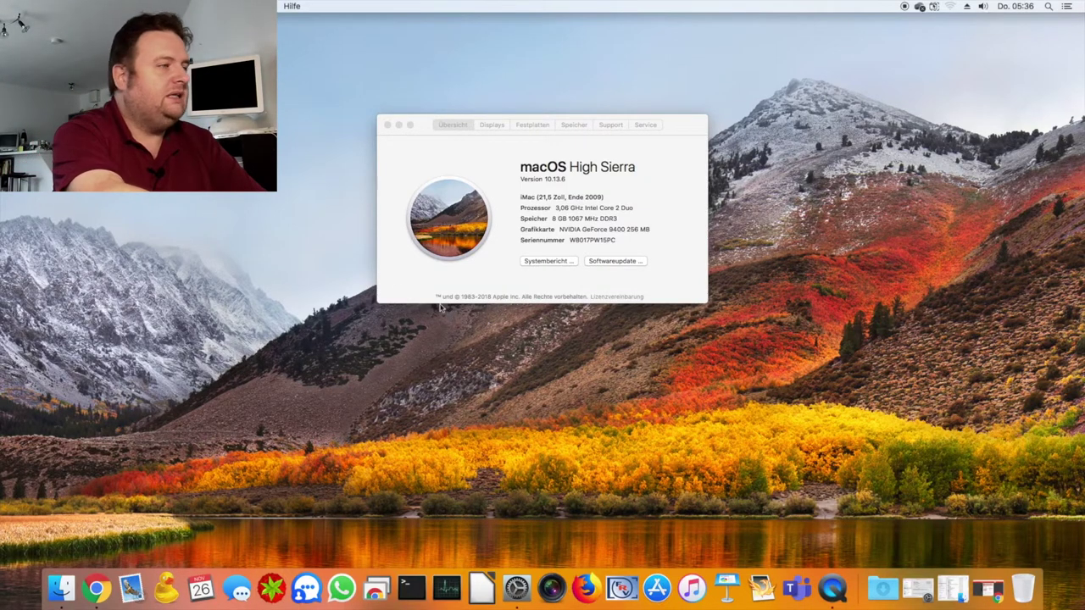
- Open the Programme folder in Finder and move its window over different desktop areas to examine the sidebar's translucency
left_click(62, 591)
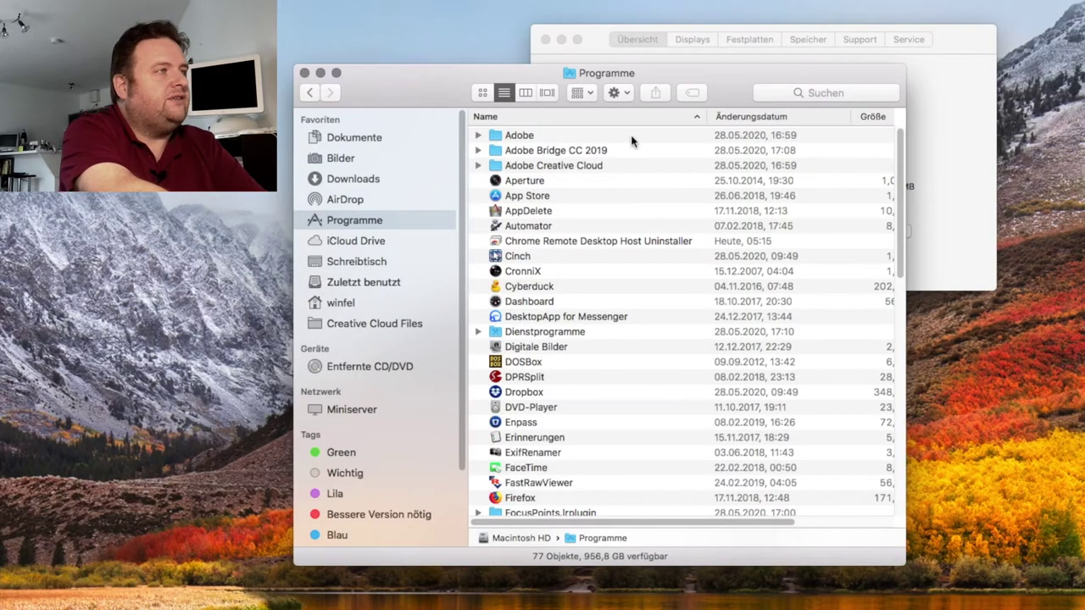
mouse_move(441, 87)
left_mouse_down()
mouse_move(482, 132)
mouse_move(439, 109)
left_mouse_up()
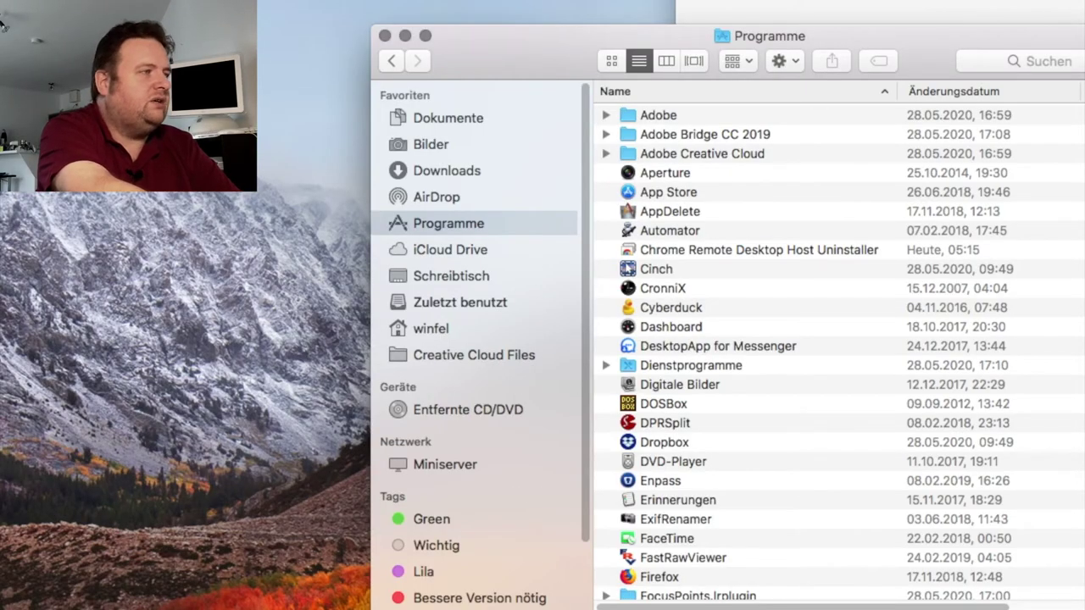
left_click_drag(541, 61, 441, 243)
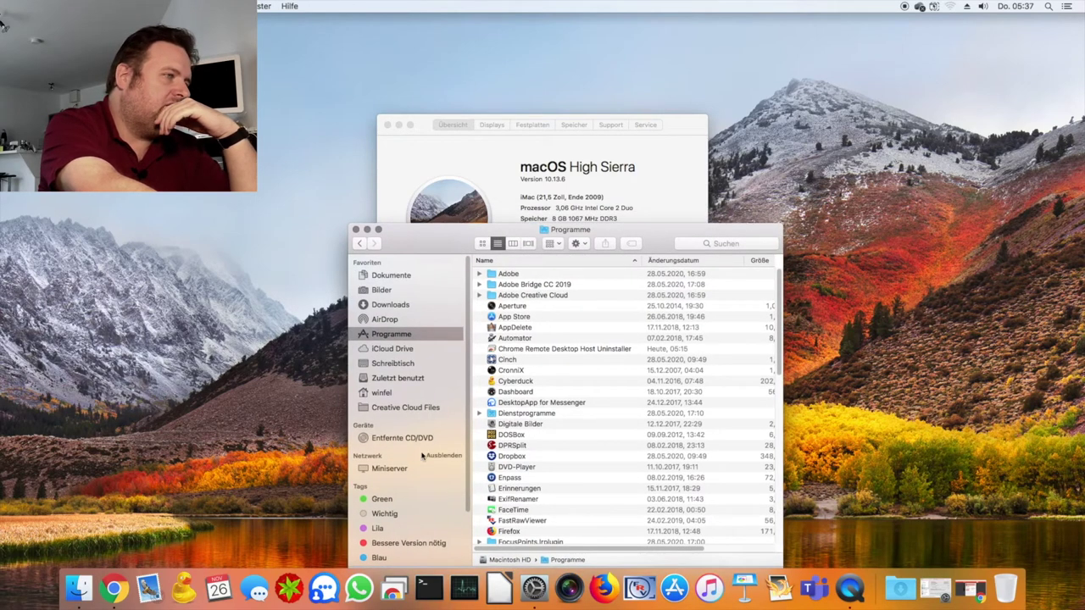
left_click_drag(443, 242, 230, 44)
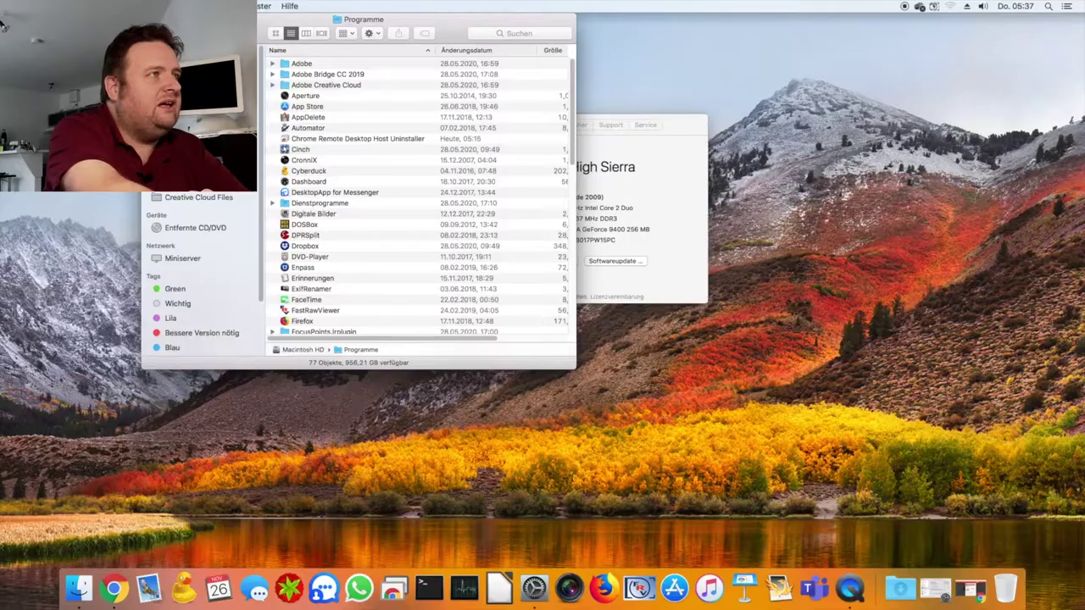
left_click_drag(230, 39, 375, 176)
- Zoom the Programme window, move it to a desktop corner and enlarge it to cover nearly the whole screen
double_click(378, 176)
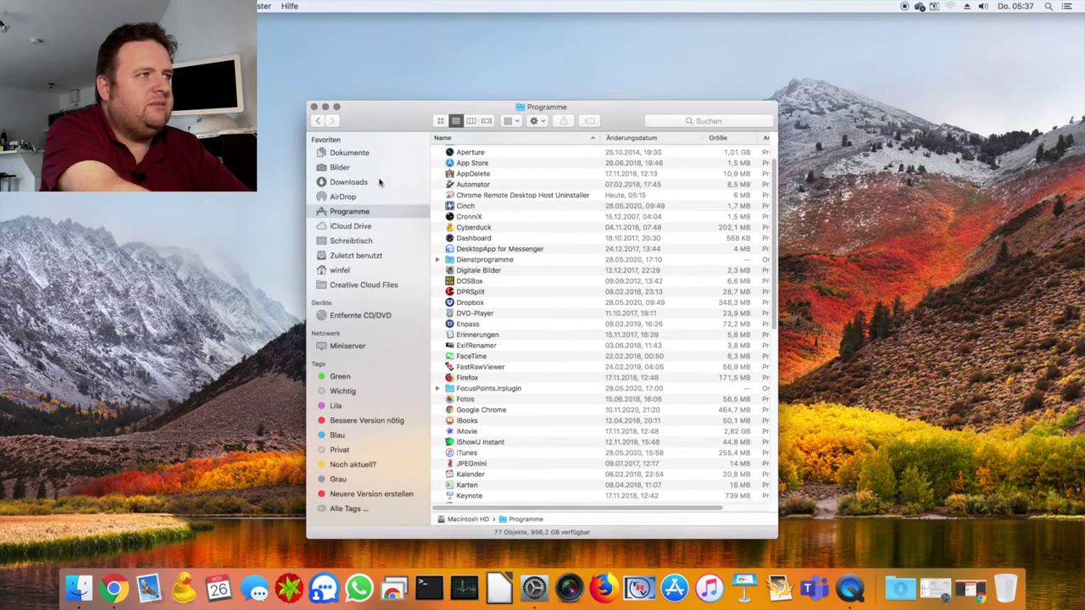
double_click(391, 31)
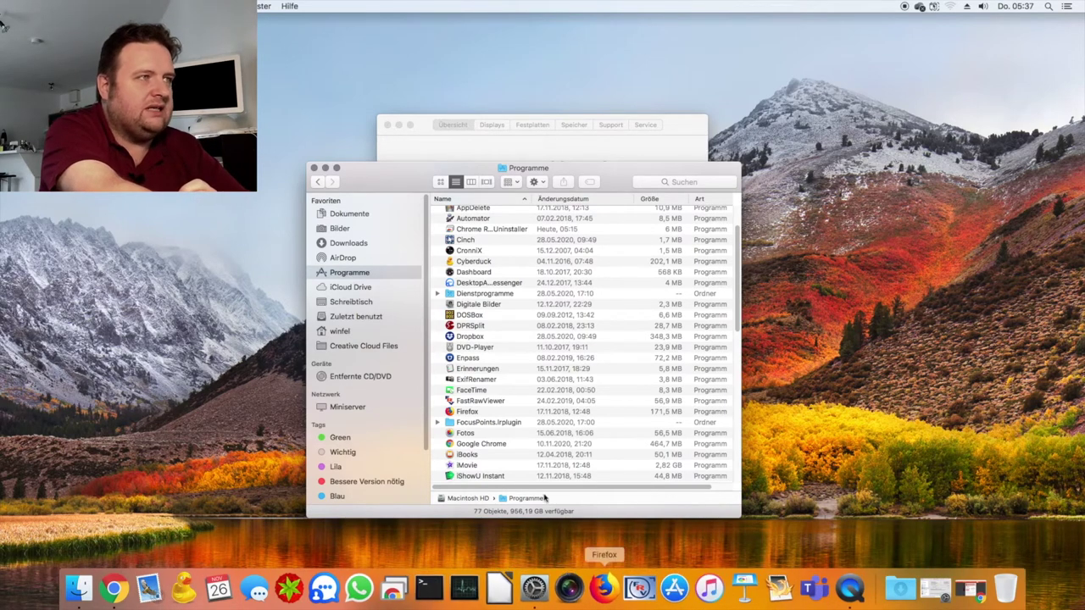
left_click_drag(525, 168, 220, 19)
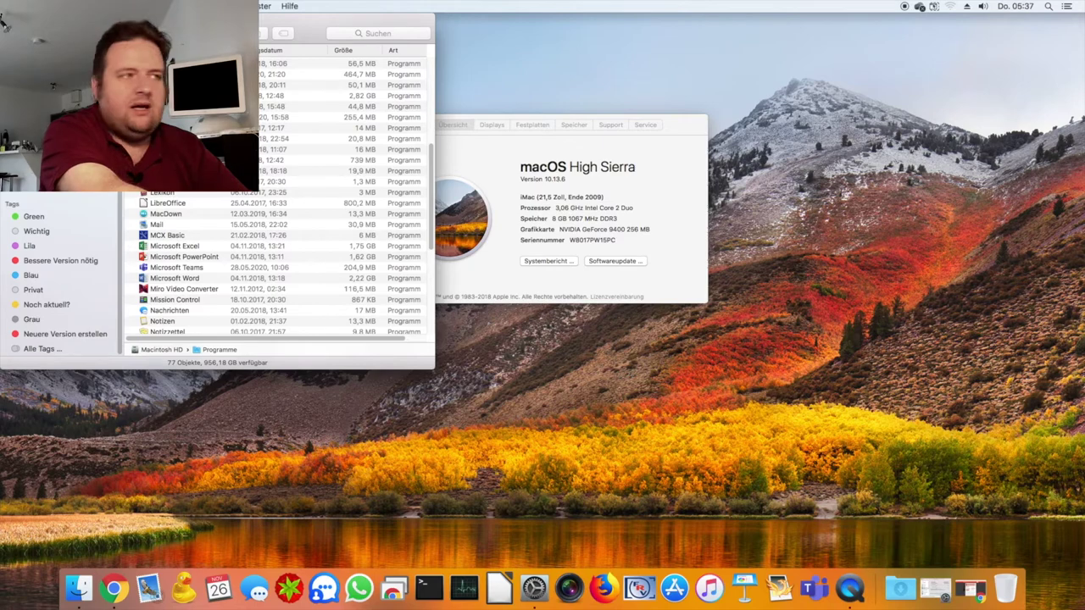
left_click_drag(432, 368, 1082, 593)
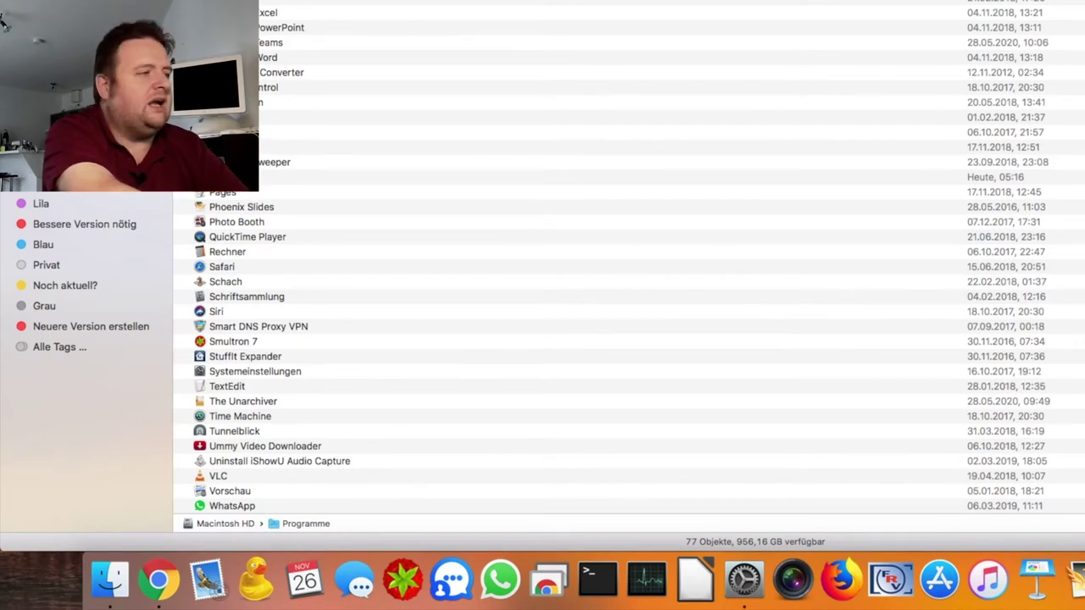
- Turn on Transparenz reduzieren in the Anzeige settings of Bedienungshilfen on High Sierra and return to the preferences overview
left_click(750, 581)
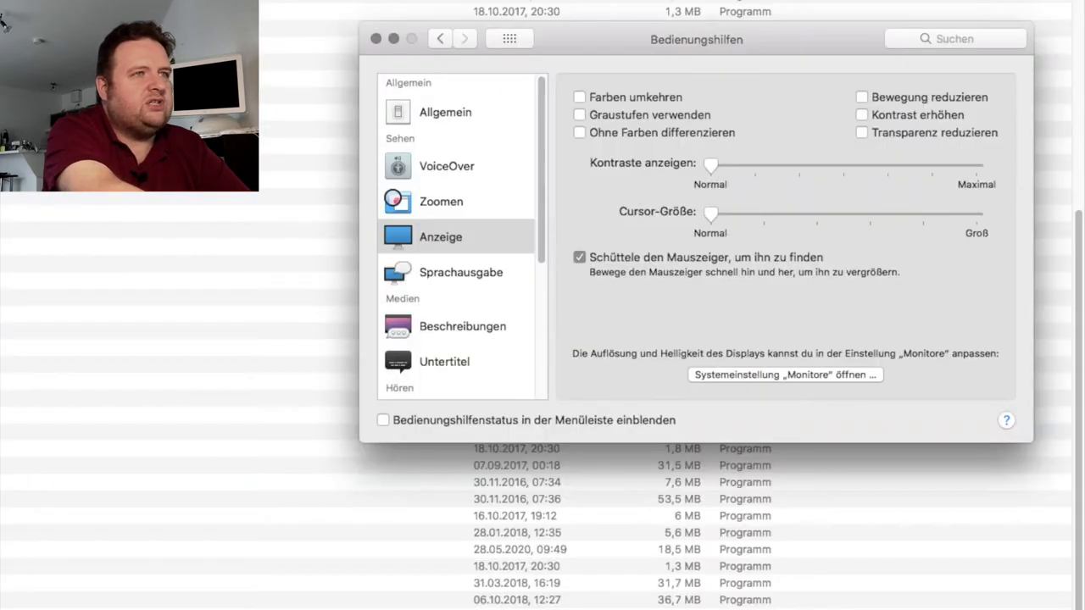
left_click(511, 37)
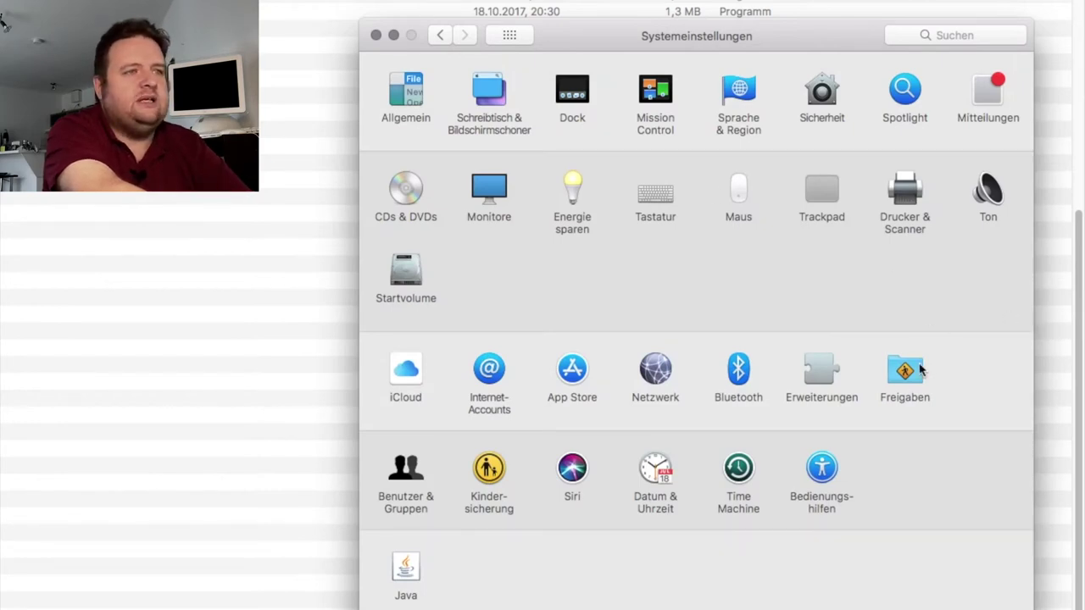
left_click(832, 496)
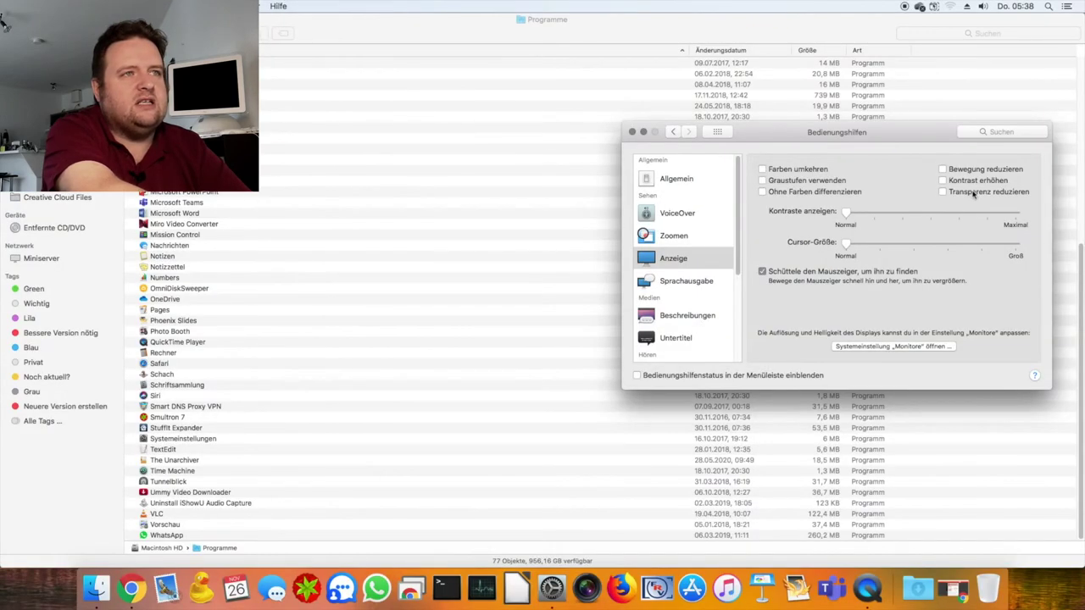
left_click(974, 193)
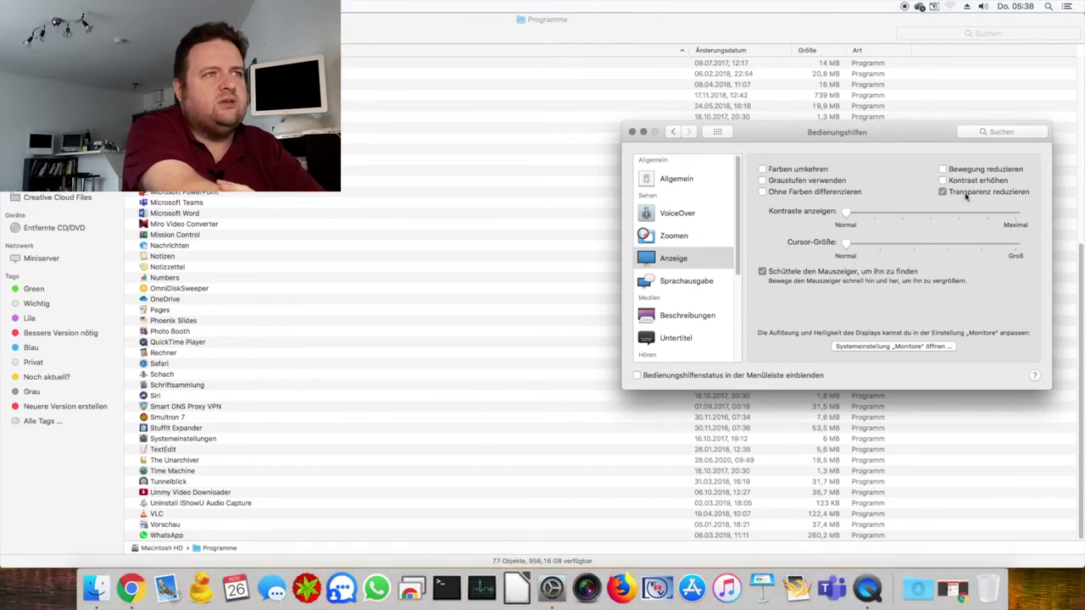
left_click(717, 134)
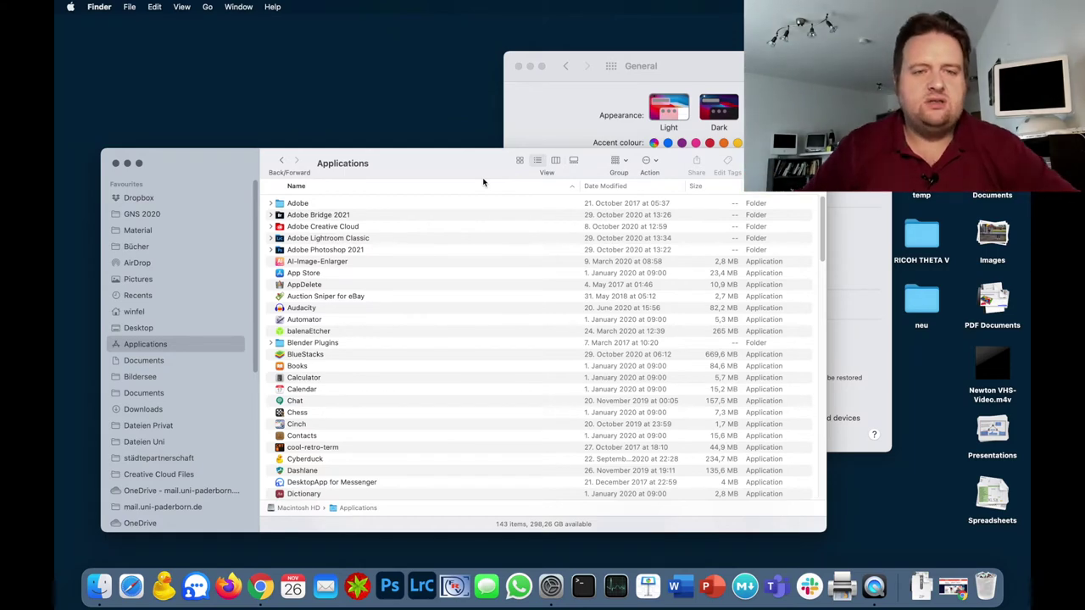
- Minimise the General preferences on Big Sur and move the Applications window across the plain desktop to examine its translucency
mouse_move(453, 176)
left_mouse_down()
mouse_move(500, 200)
mouse_move(453, 161)
left_mouse_up()
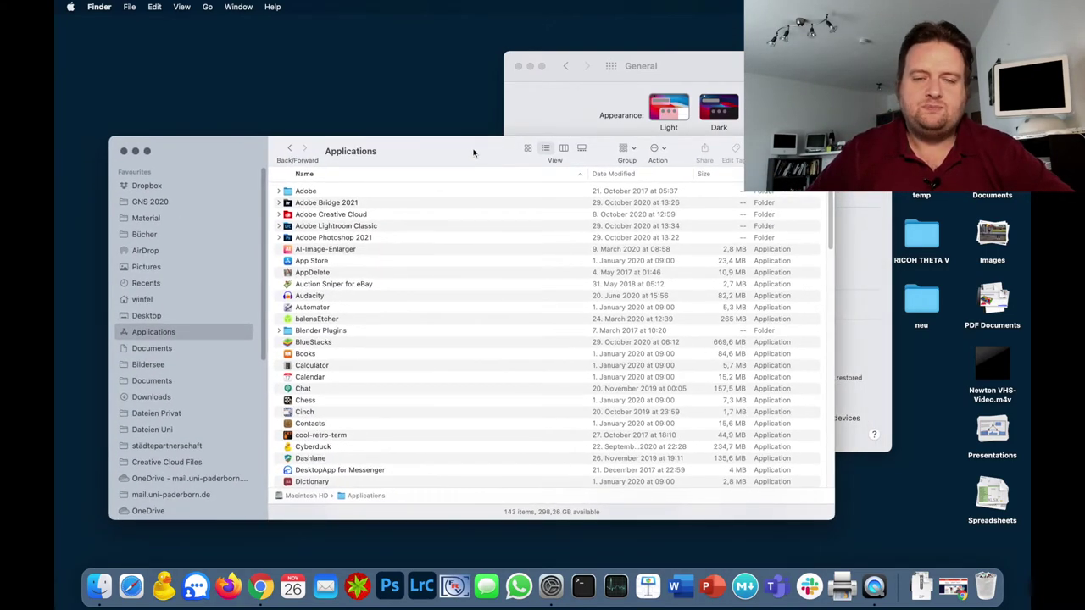
left_click(530, 65)
left_click_drag(427, 153, 632, 118)
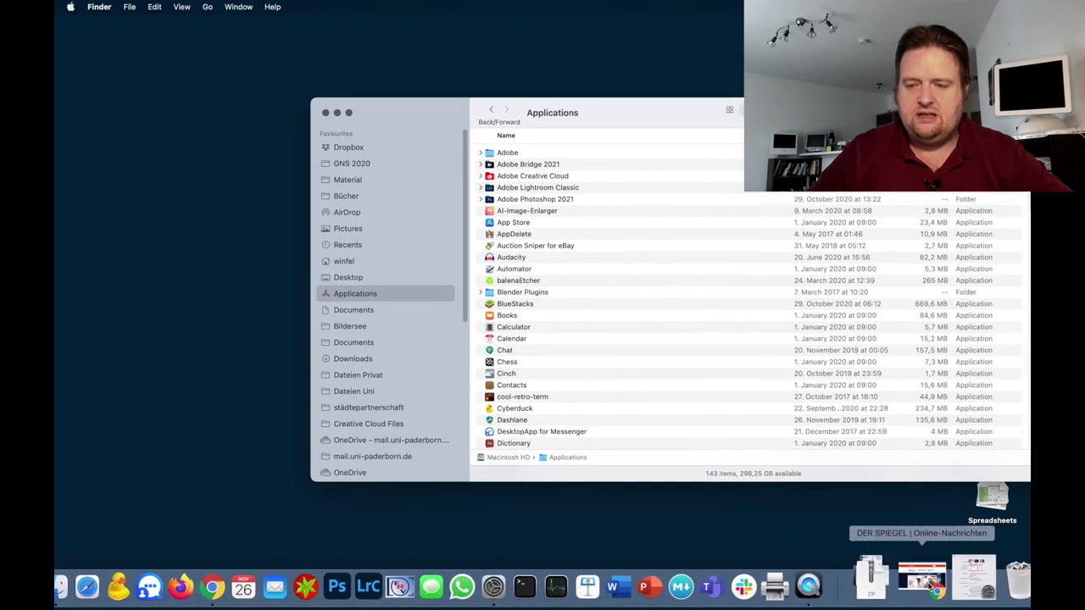
- Restore the DER SPIEGEL browser window and show the GNS 2020 folder in front of it, trying the Finder window both enlarged and small
left_click(928, 585)
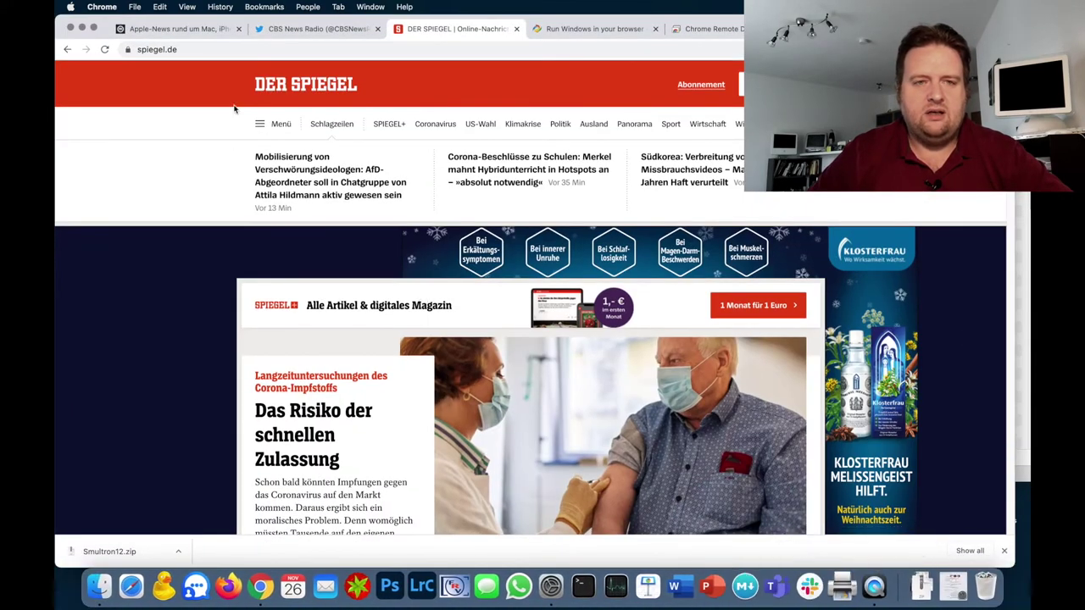
left_click(100, 583)
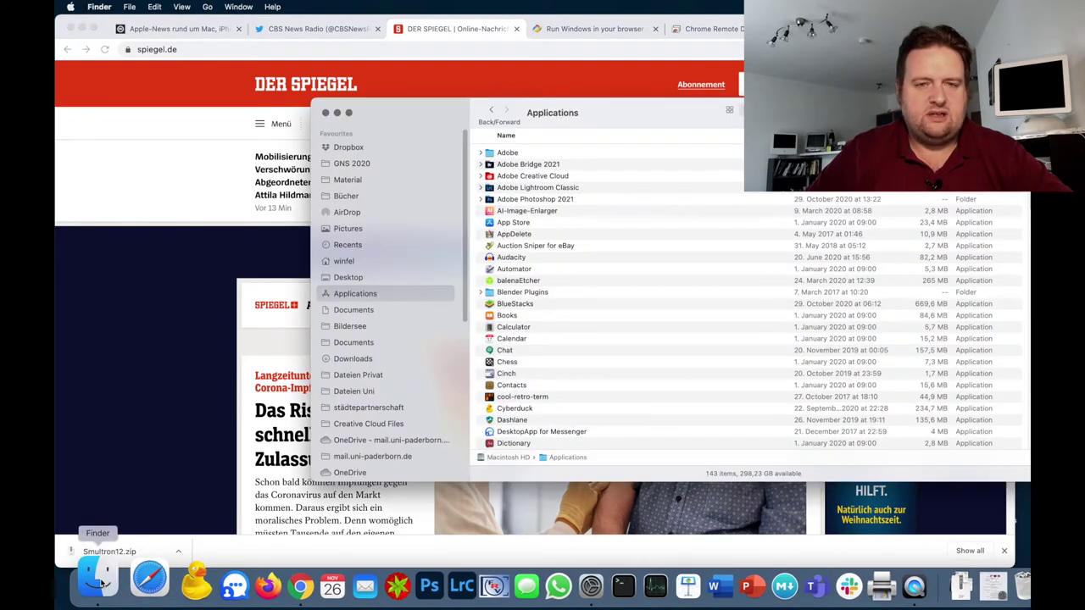
left_click(394, 172)
left_click_drag(436, 113, 269, 169)
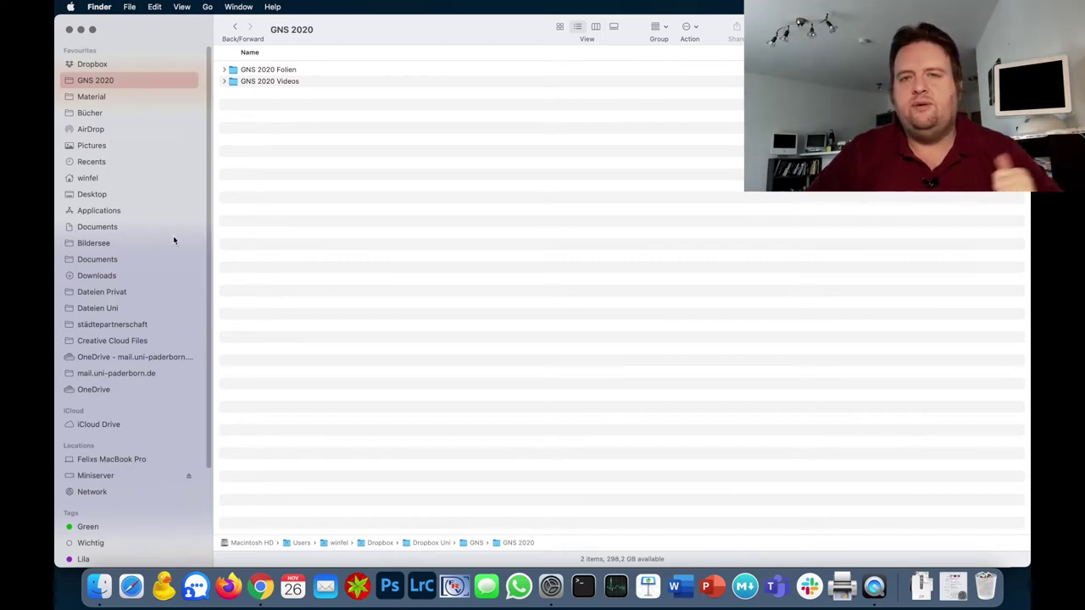
double_click(178, 28)
left_click_drag(177, 28, 371, 139)
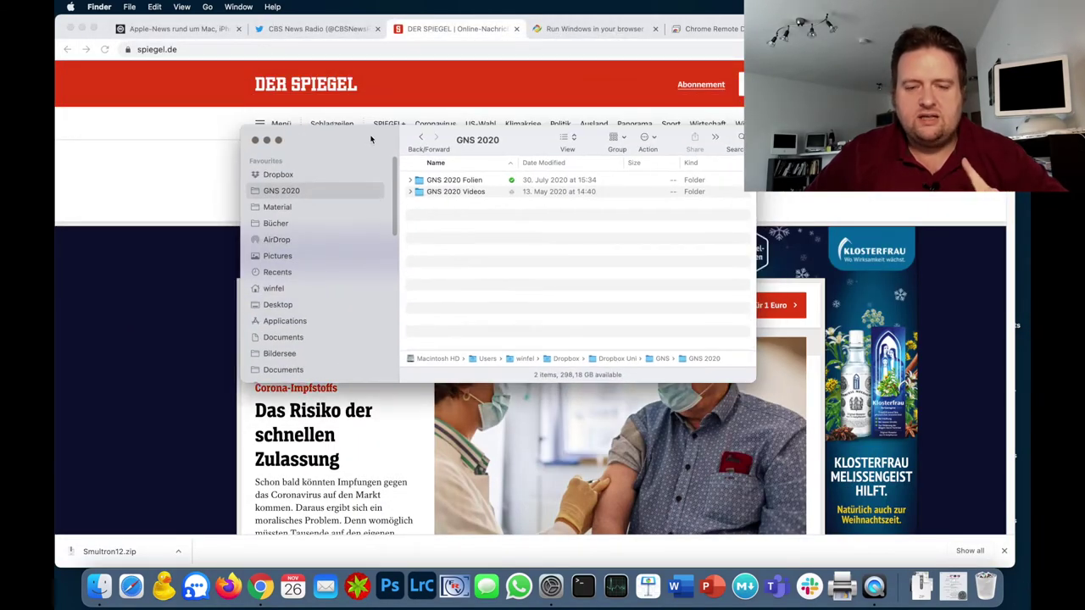
- Set the appearance to Dark in the General preferences and move the GNS 2020 window over the web page
left_click(550, 585)
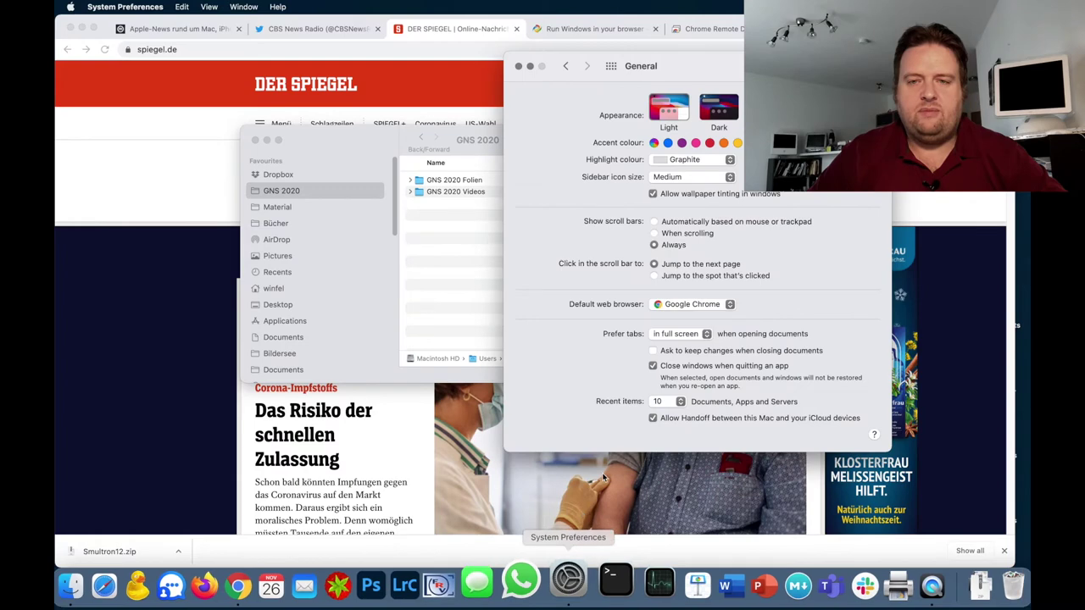
left_click(724, 106)
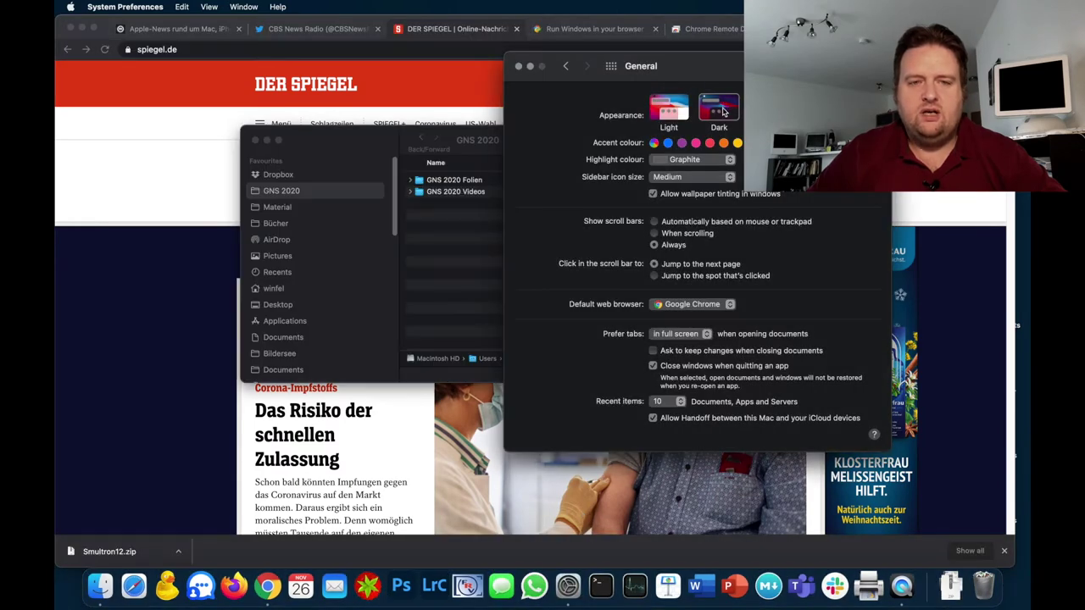
left_click(370, 148)
left_click_drag(371, 150, 319, 175)
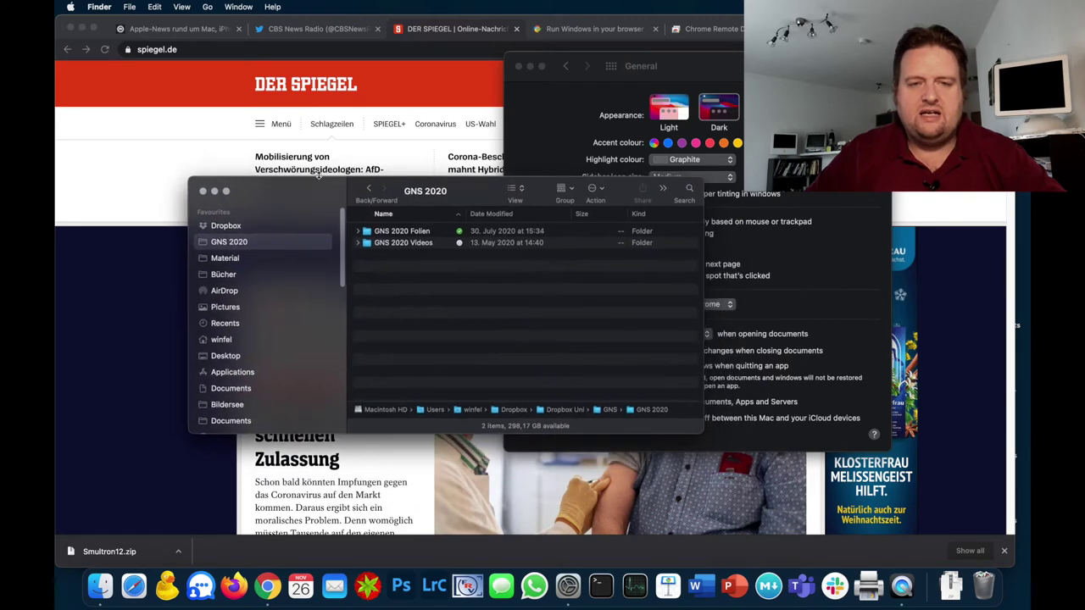
- Open the Applications folder and move its window over different parts of the web page to examine the dark sidebar's translucency
left_click(285, 324)
key("super+shift+a")
left_click_drag(301, 191, 486, 286)
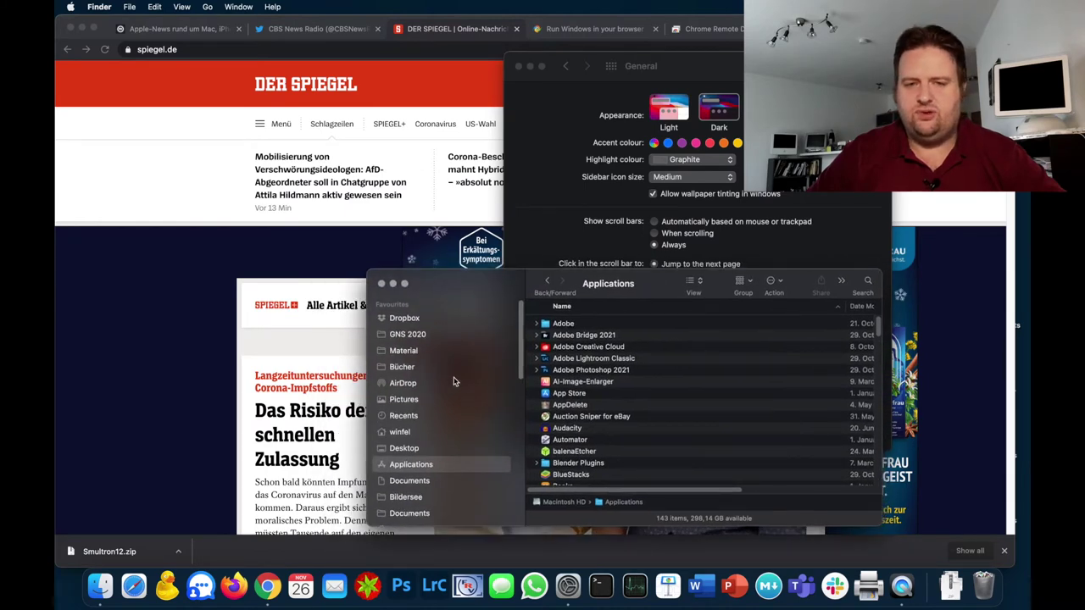
mouse_move(470, 293)
left_mouse_down()
mouse_move(882, 293)
mouse_move(508, 296)
mouse_move(454, 283)
left_mouse_up()
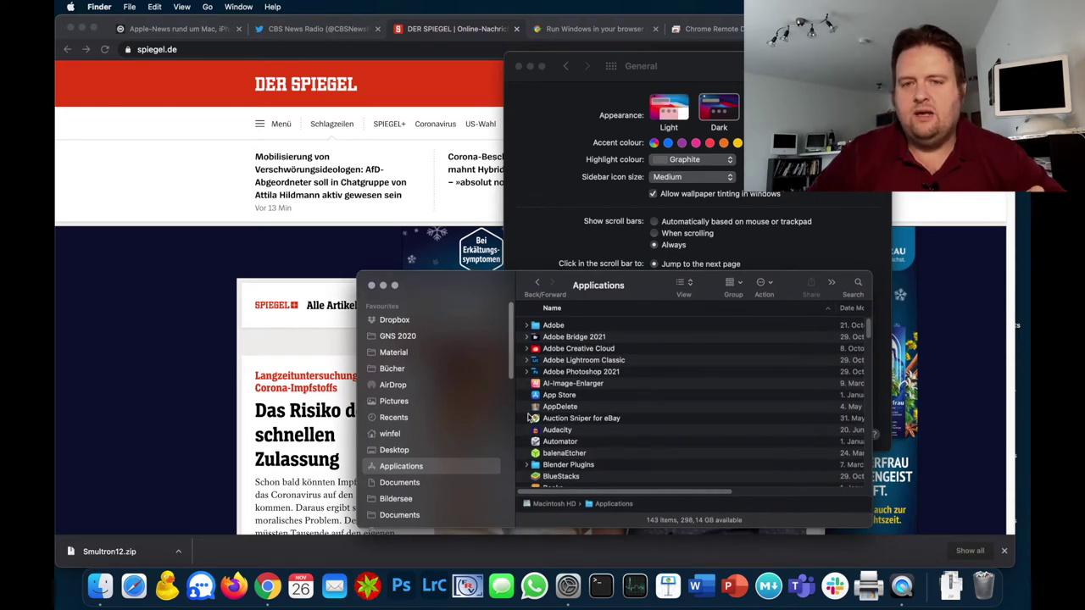
left_click_drag(458, 285, 365, 232)
- Set the appearance back to Light and move the Applications window over another part of the web page
left_click(680, 114)
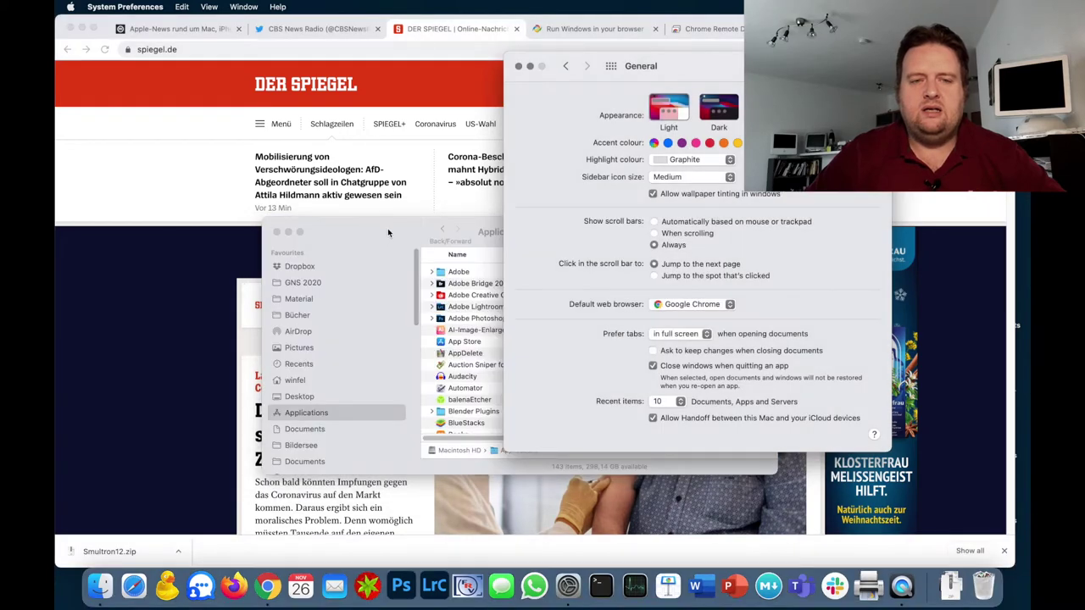
left_click_drag(387, 232, 289, 221)
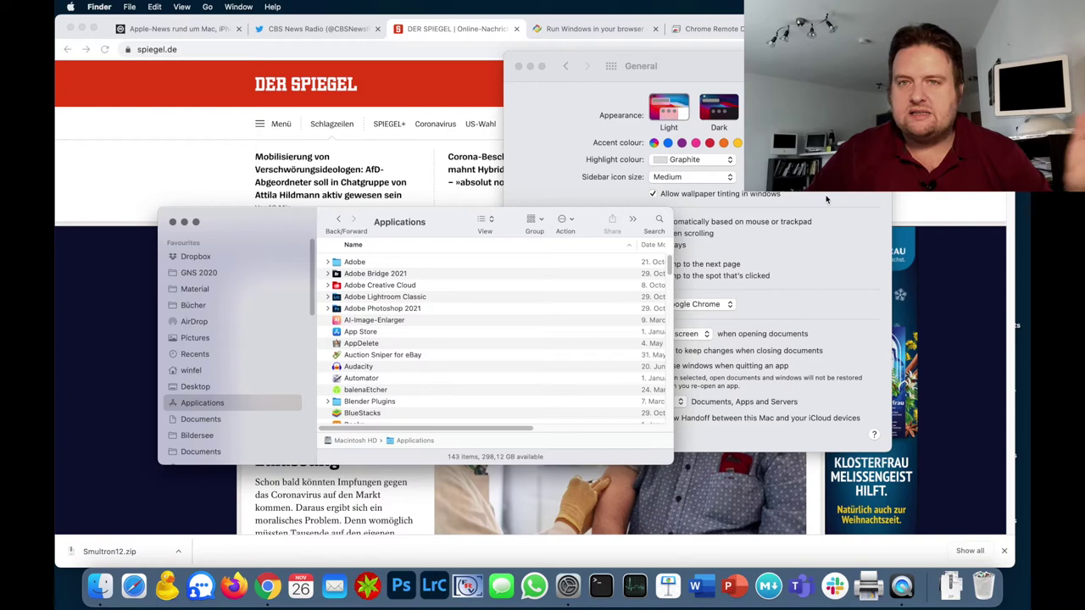
- Turn on Reduce transparency in the Accessibility display settings and move the Applications window over the web page to check its sidebar
left_click(873, 201)
left_click(610, 66)
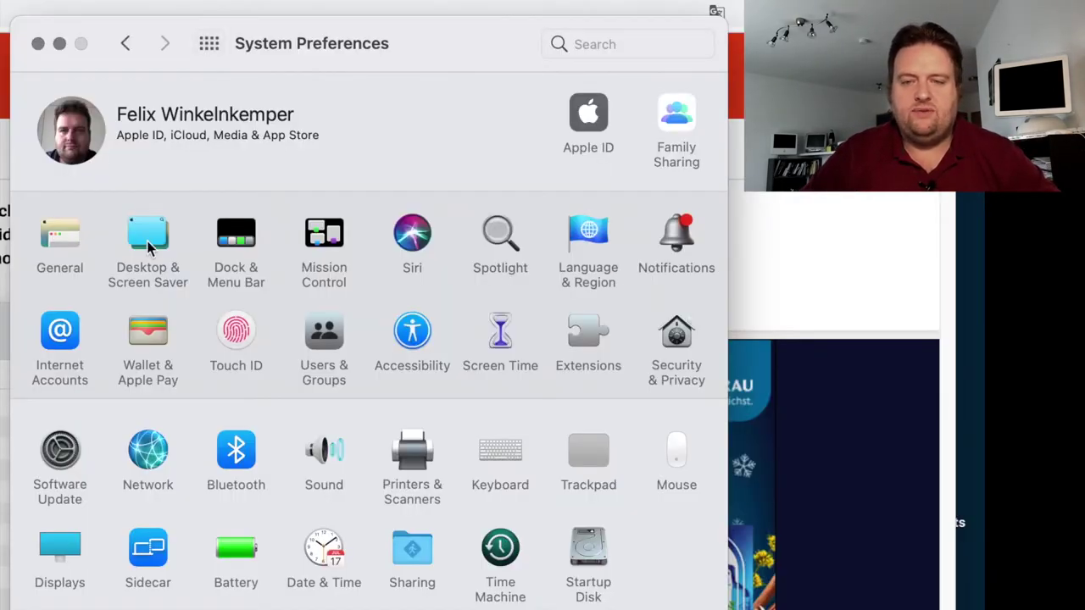
left_click(412, 331)
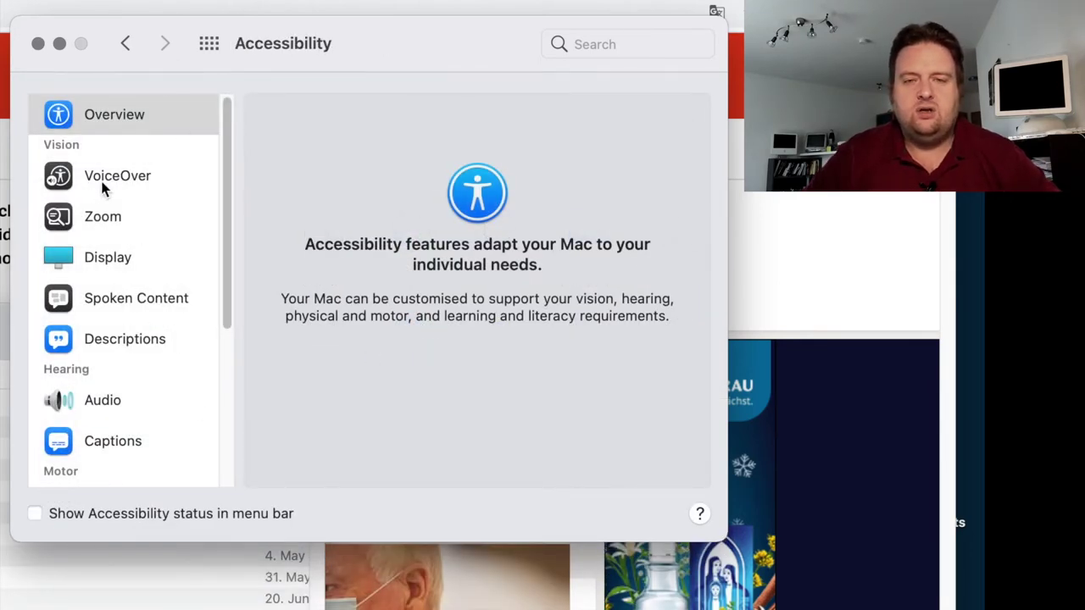
left_click(119, 257)
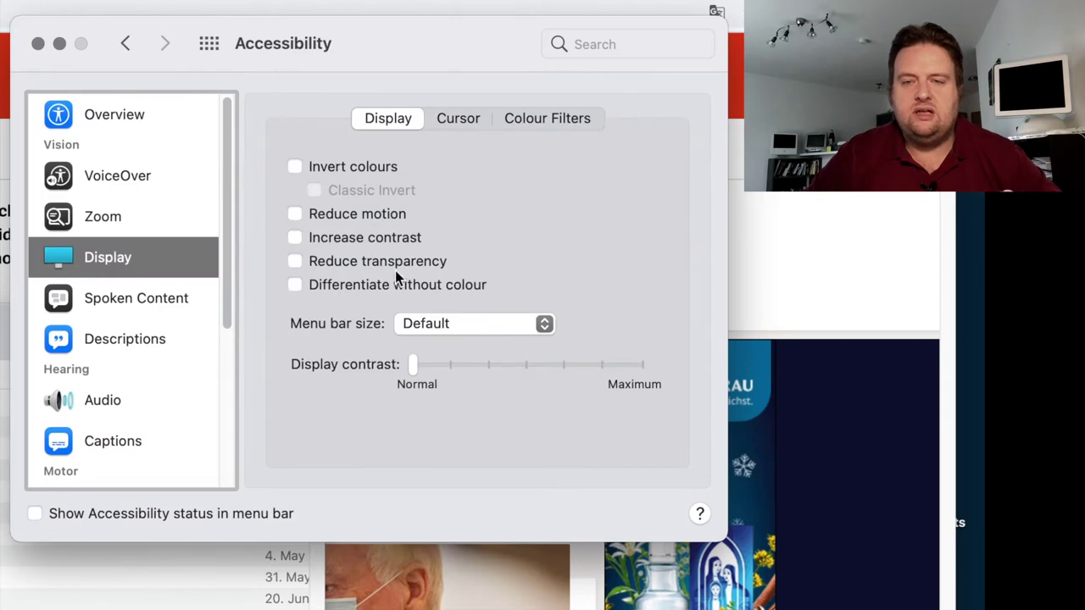
left_click(323, 260)
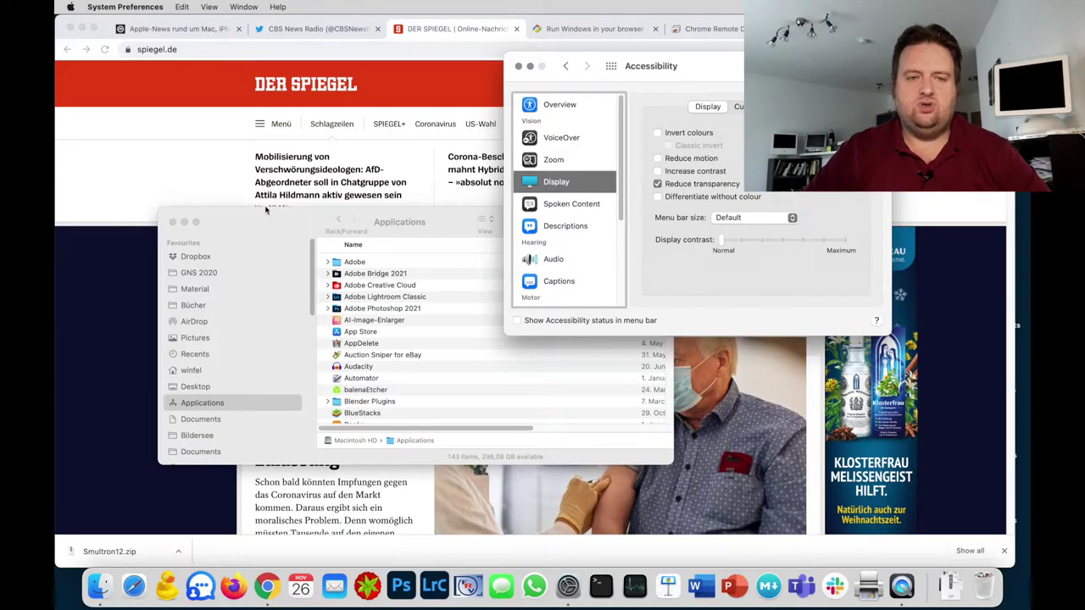
left_click_drag(261, 222, 321, 178)
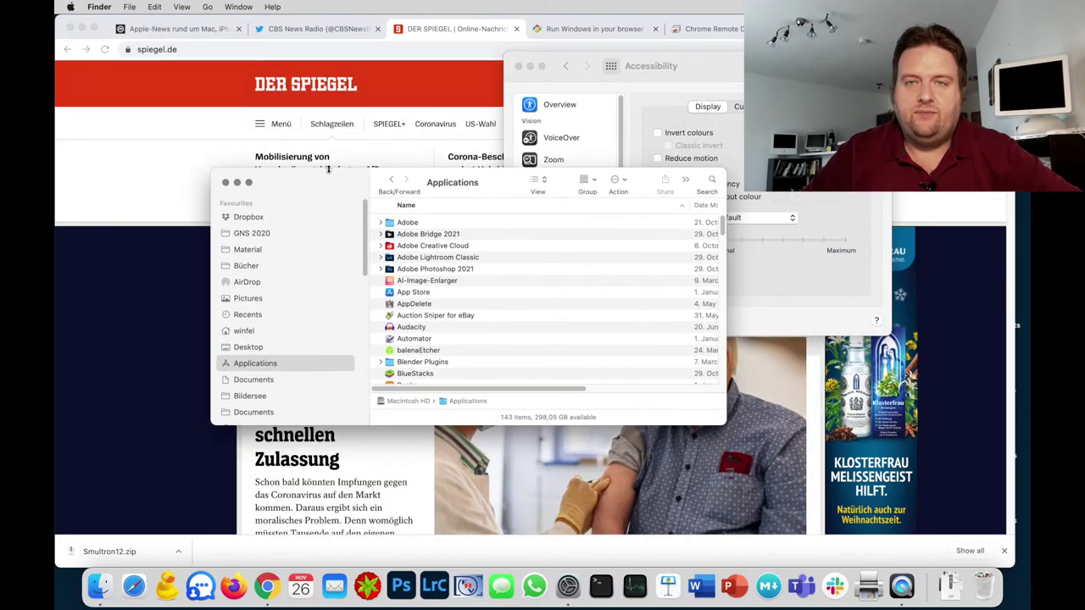
- Turn off Reduce transparency and move the Accessibility window across the web page to examine its translucency
left_click_drag(710, 68, 591, 173)
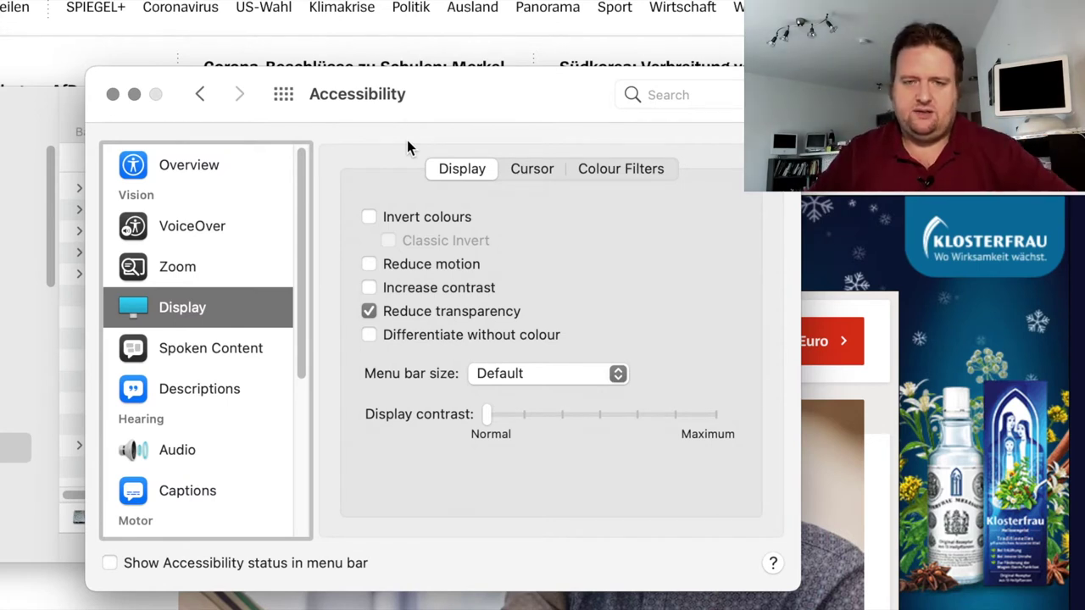
left_click(462, 314)
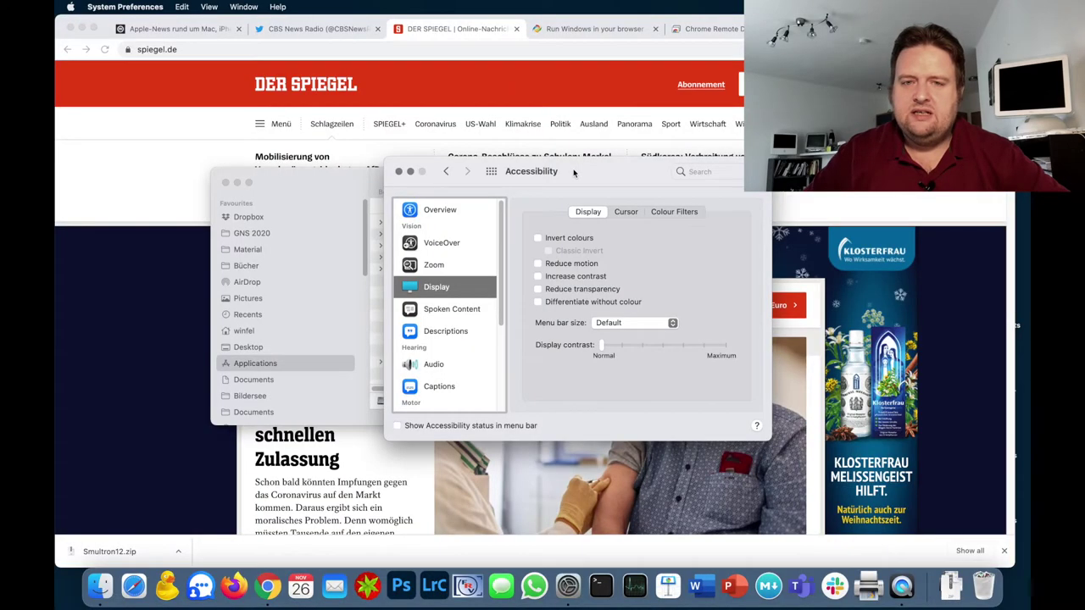
left_click_drag(392, 118, 481, 136)
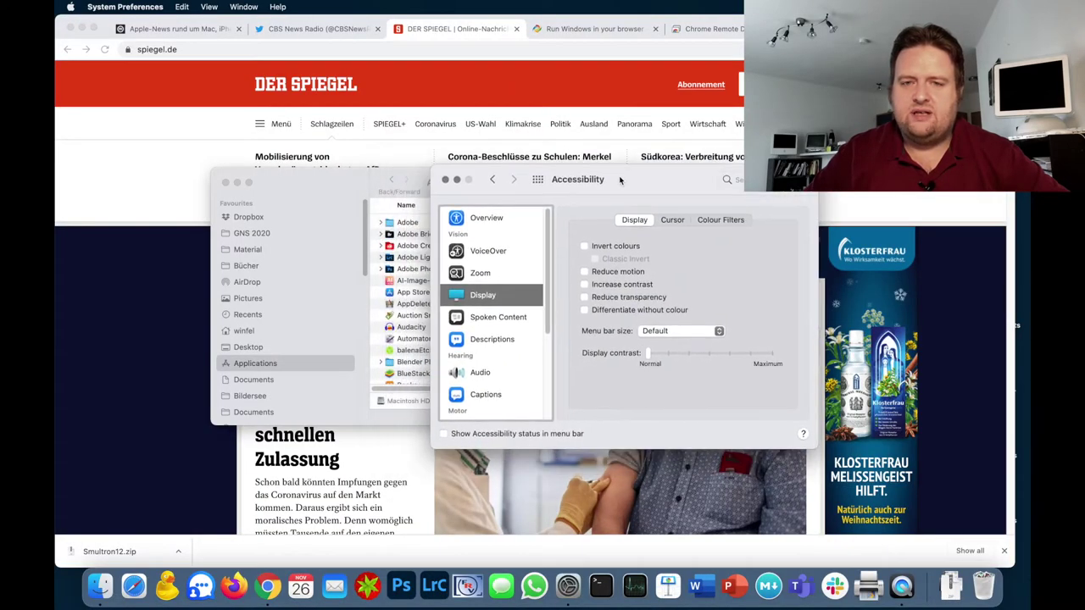
left_click_drag(637, 197, 697, 179)
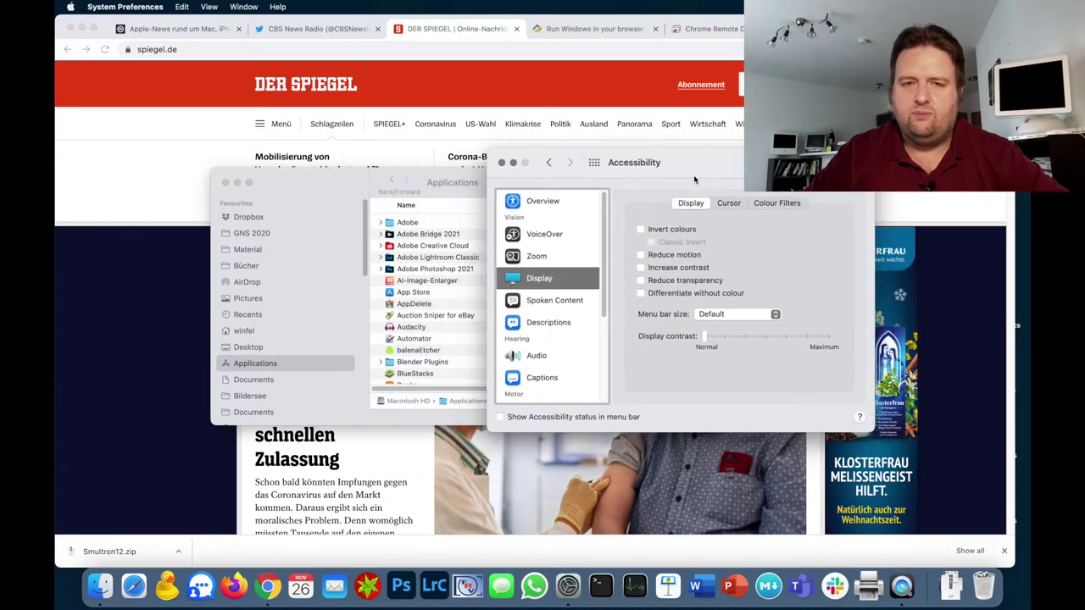
- Move the Applications window over the web page, reverse the name sorting of its list and restore the ascending order
left_click_drag(309, 182, 234, 194)
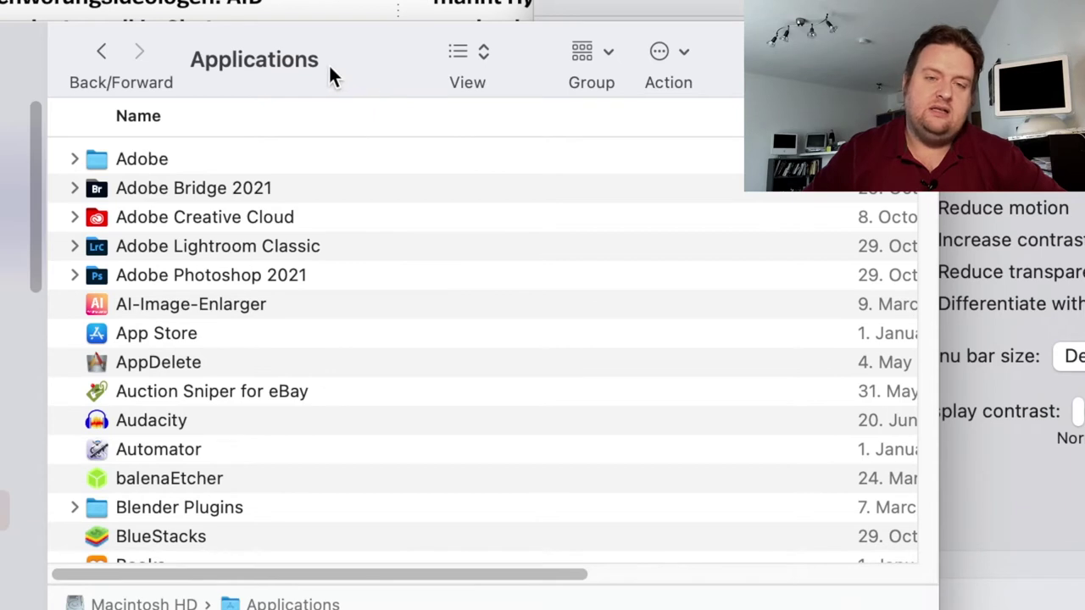
left_click(347, 120)
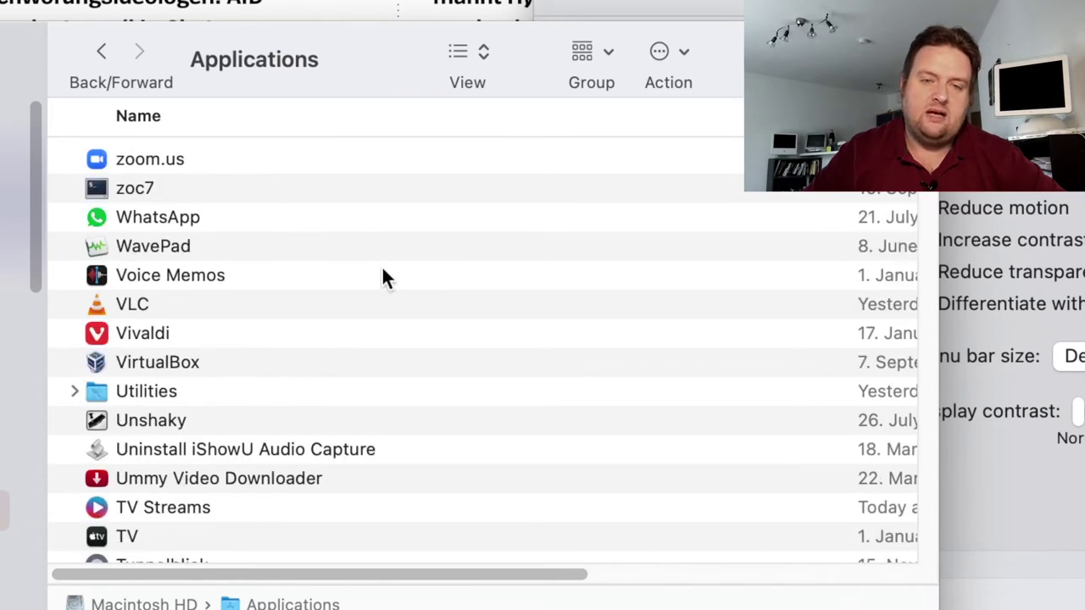
left_click(255, 129)
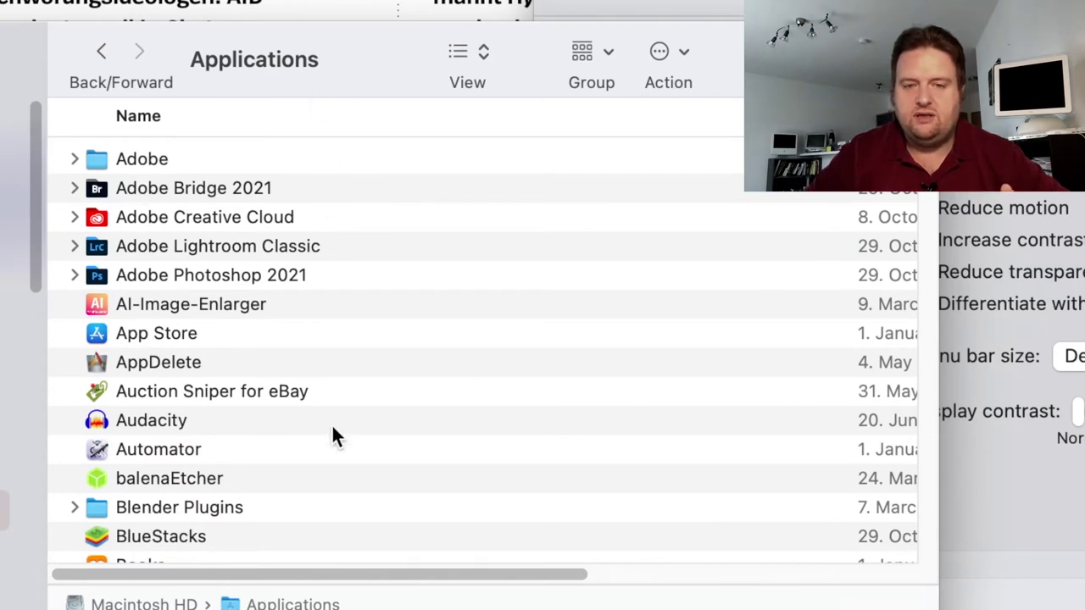
- Turn Reduce transparency on again, look through the Applications list without translucency and return to the Accessibility window
key("super+Tab")
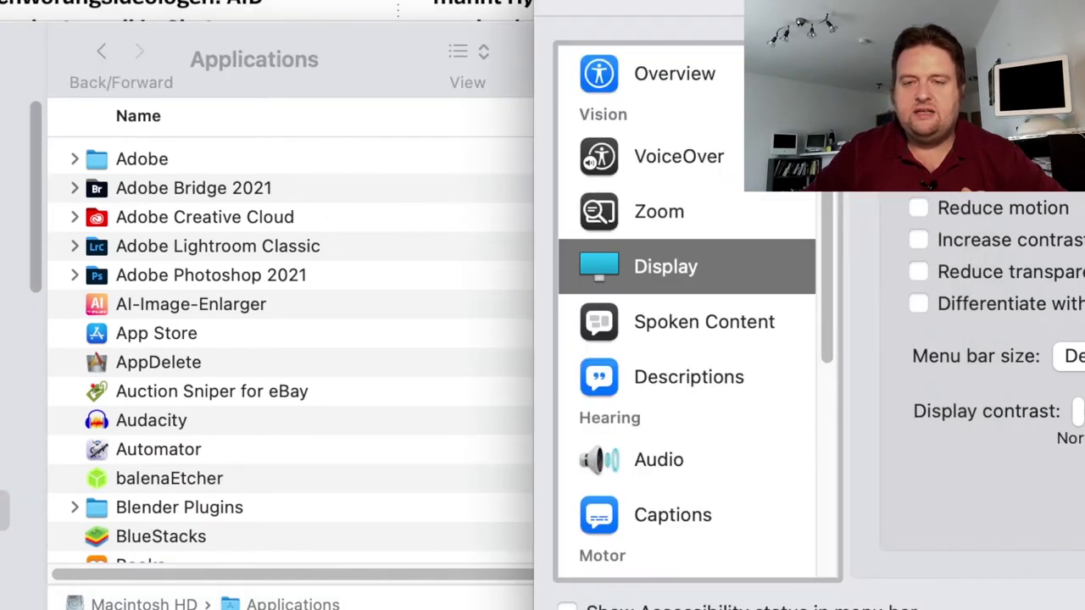
left_click(1022, 267)
left_click(380, 97)
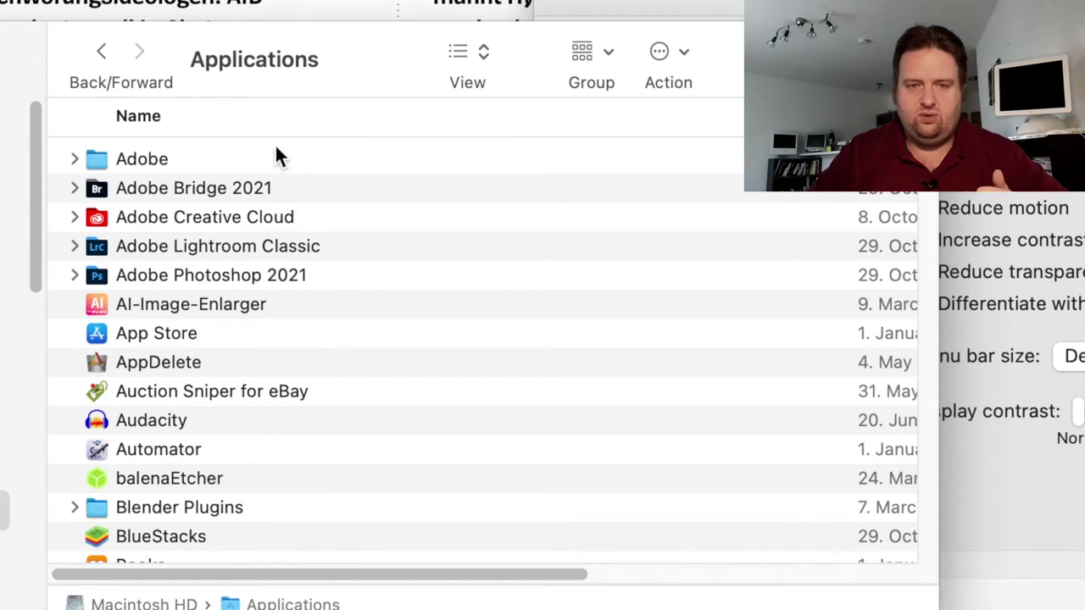
scroll(284, 146, "down", 5)
scroll(285, 152, "down", 2)
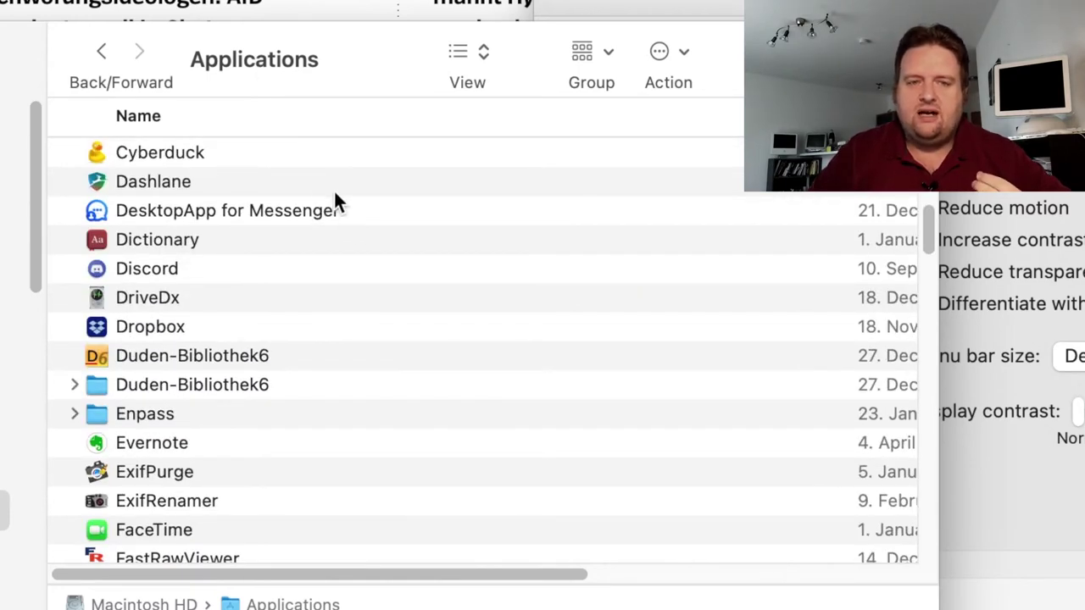
scroll(288, 158, "up", 5)
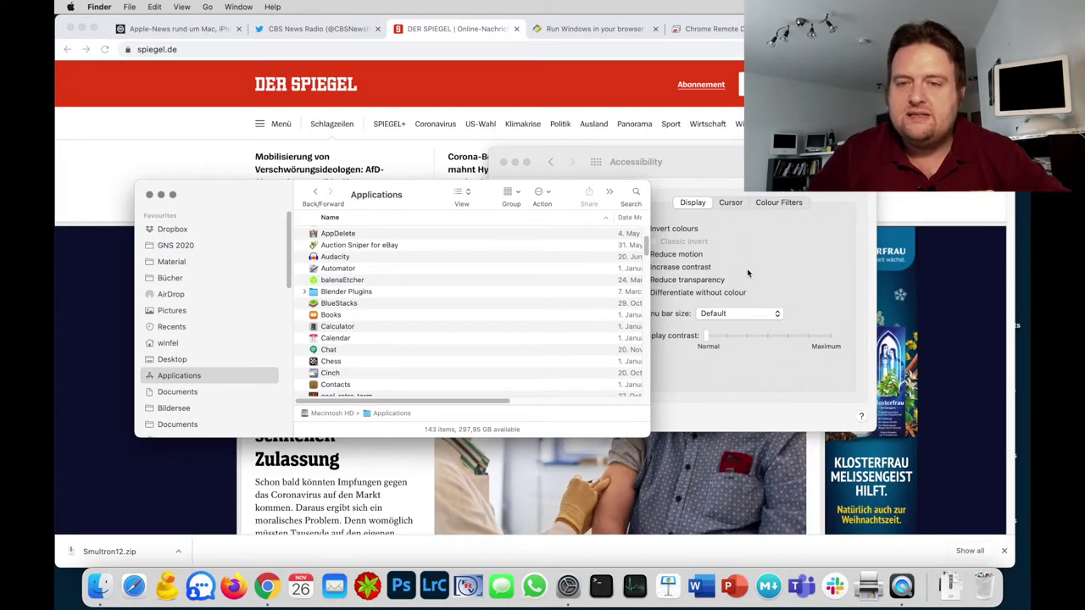
left_click(802, 278)
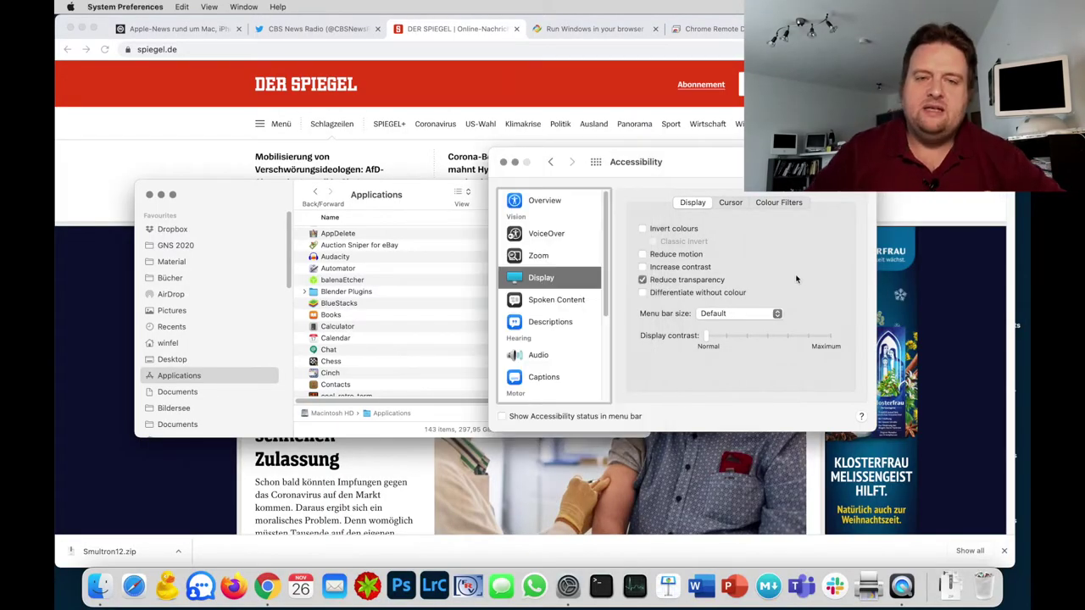
- Switch the system appearance to Dark and bring the Applications window forward to examine it with Reduce transparency on
left_click(596, 161)
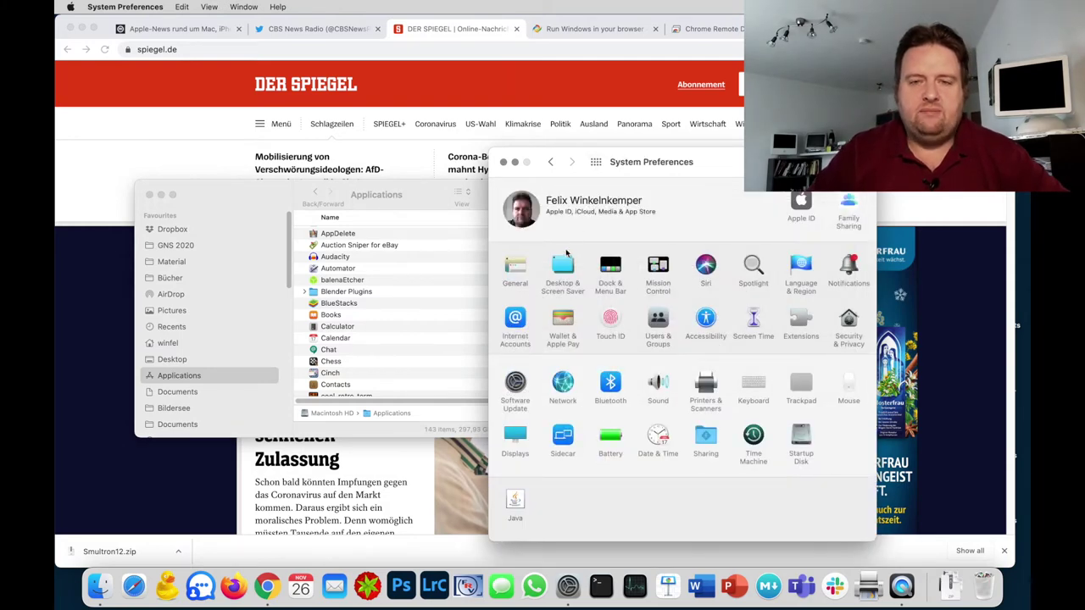
left_click(517, 269)
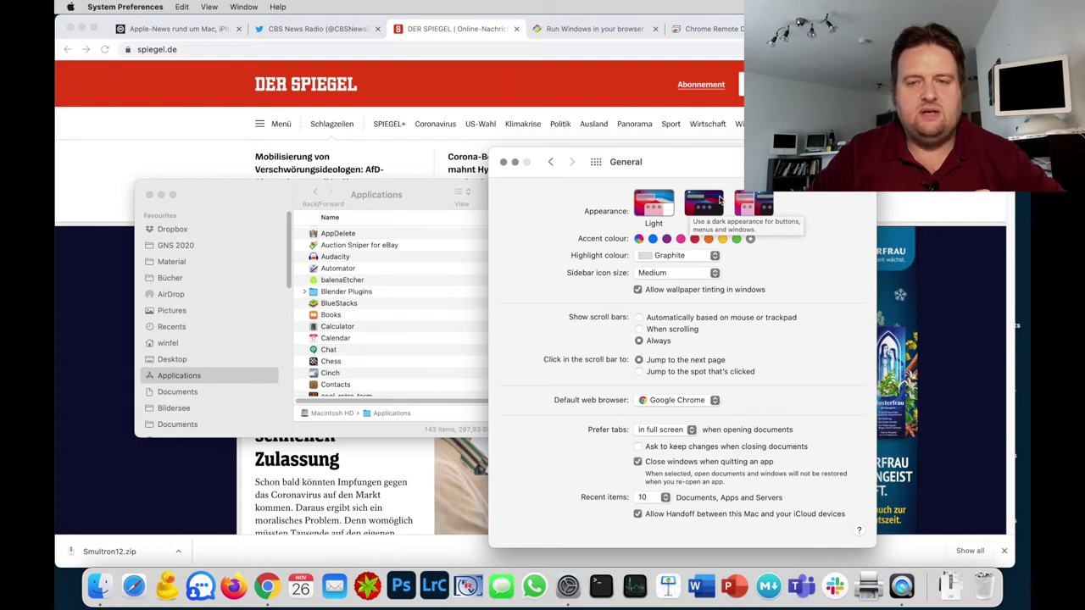
left_click(706, 206)
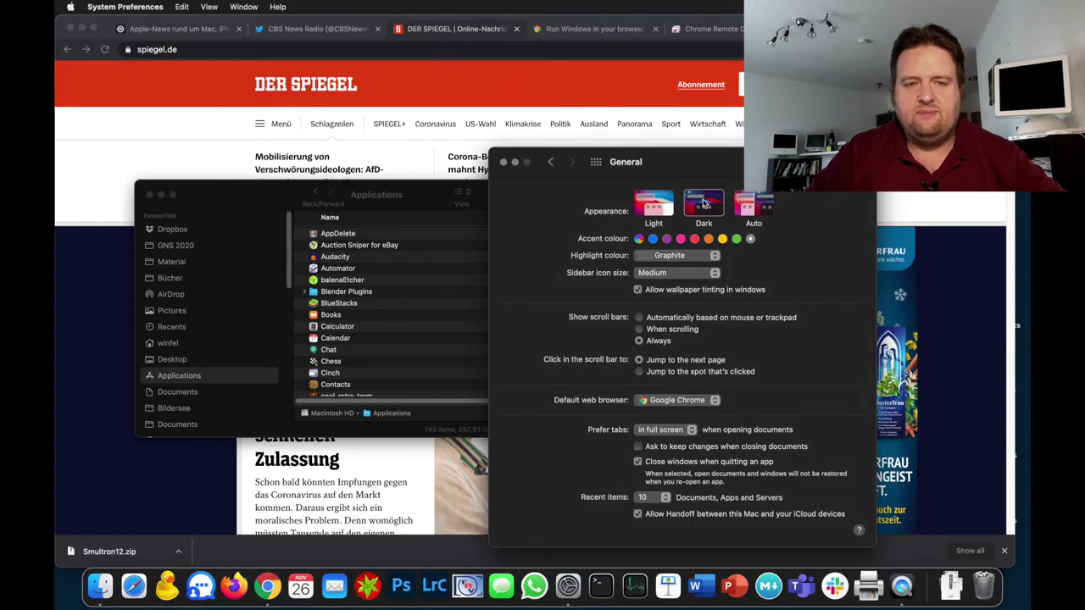
left_click(425, 194)
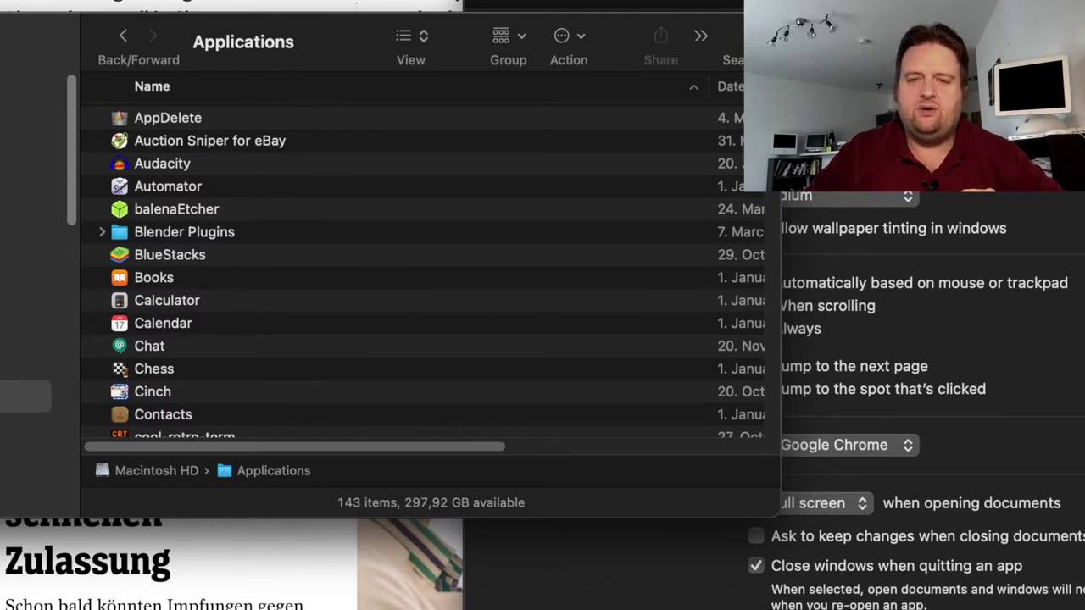
- Turn off Reduce transparency in the Accessibility display settings and bring the Applications window forward to examine its sidebar in Dark mode
key("super+Tab")
key("super+l")
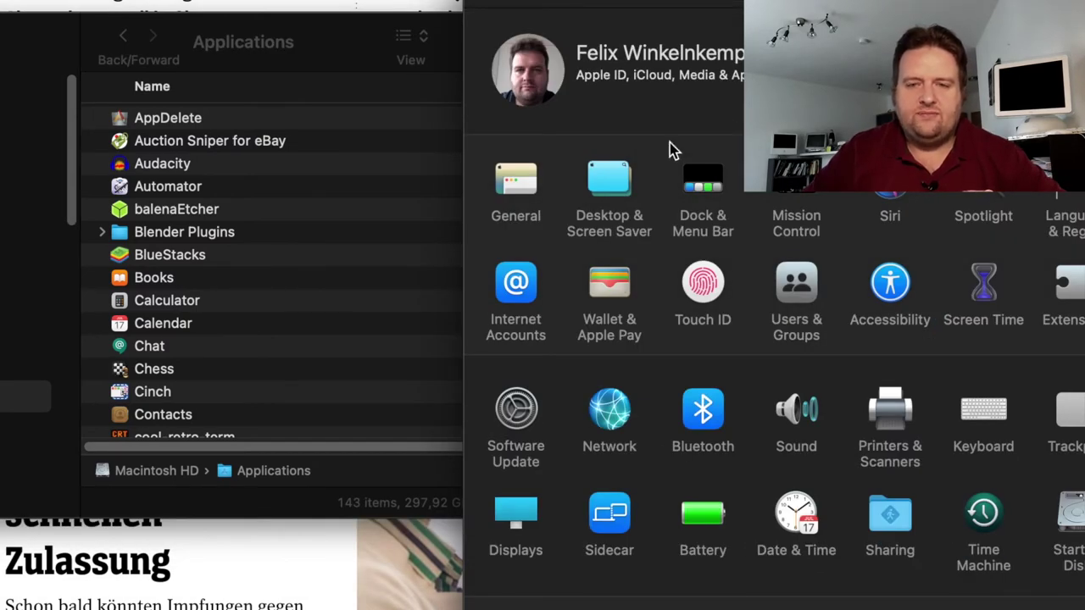
left_click(886, 288)
left_click(840, 214)
left_click(358, 59)
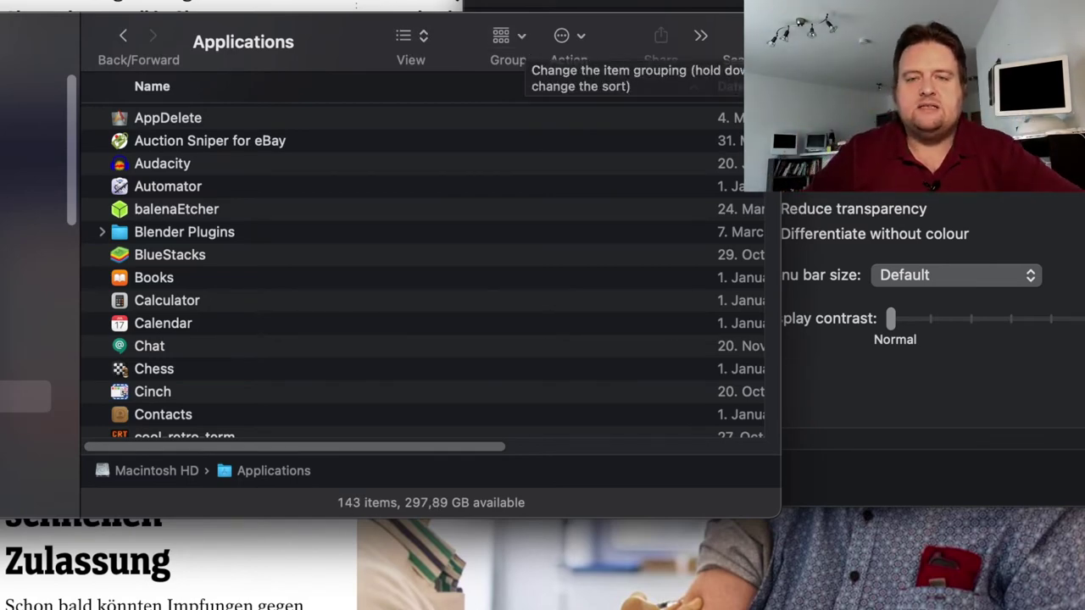
- Return to the General settings and set the system appearance to Light
key("super+Tab")
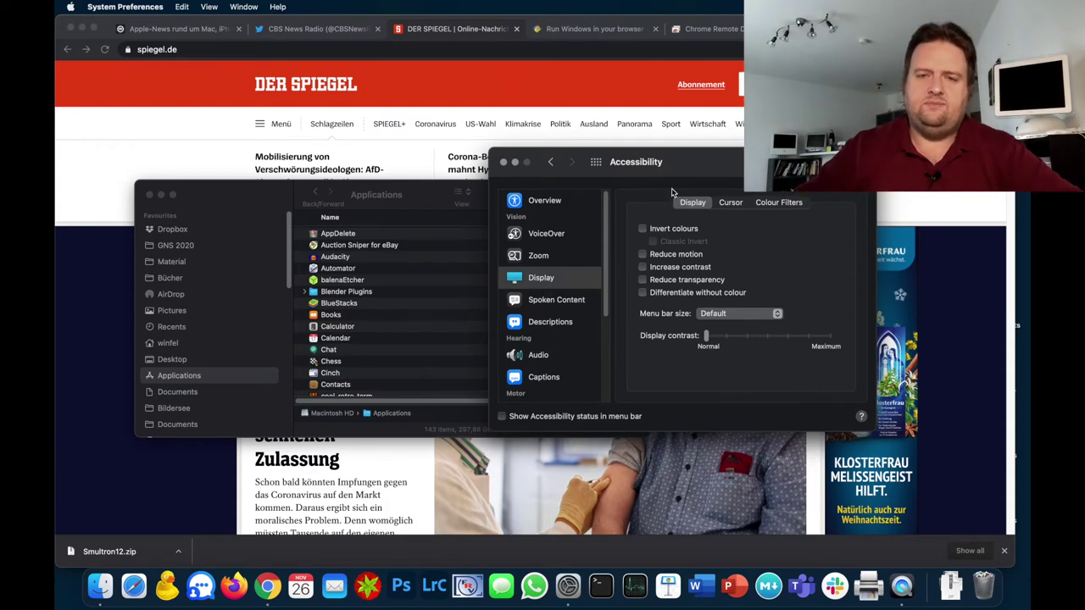
left_click(596, 161)
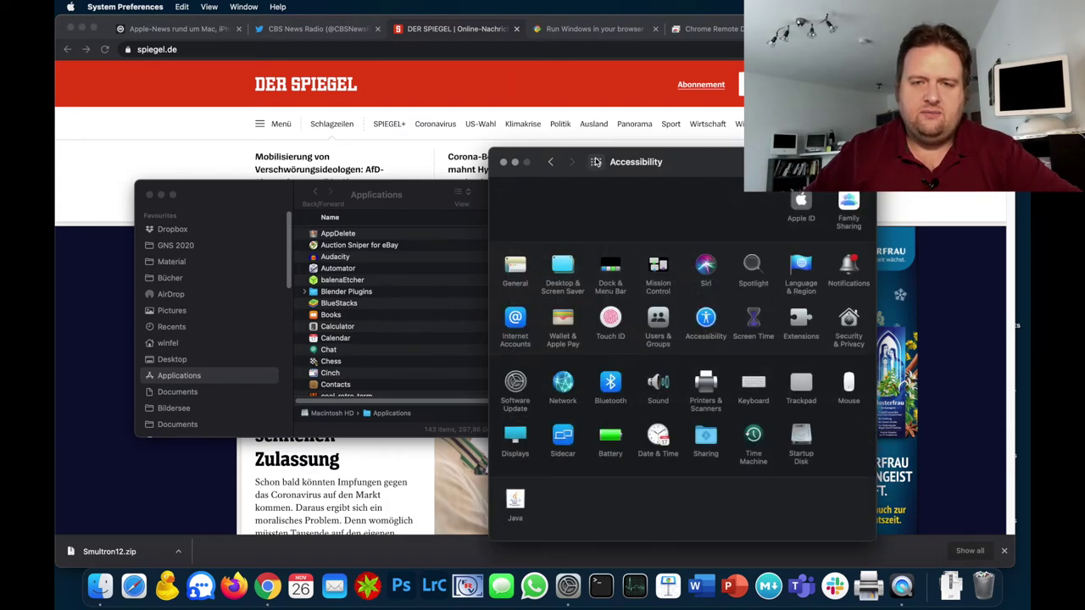
left_click(513, 265)
left_click(665, 199)
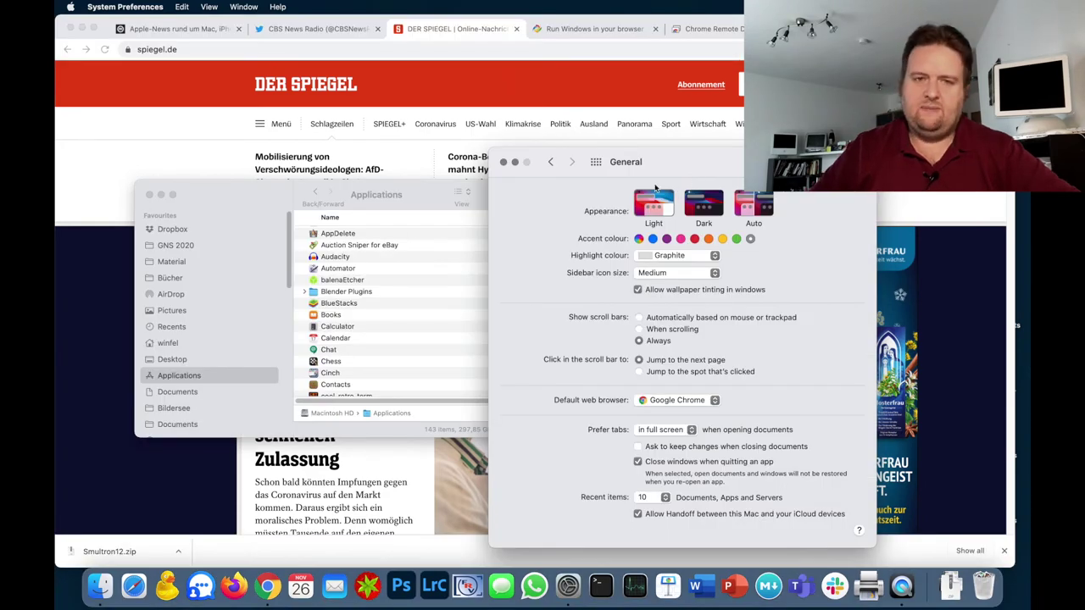
- Move the Applications window across the web page to examine its sidebar, reversing the name sorting of its list and restoring it
left_click(421, 190)
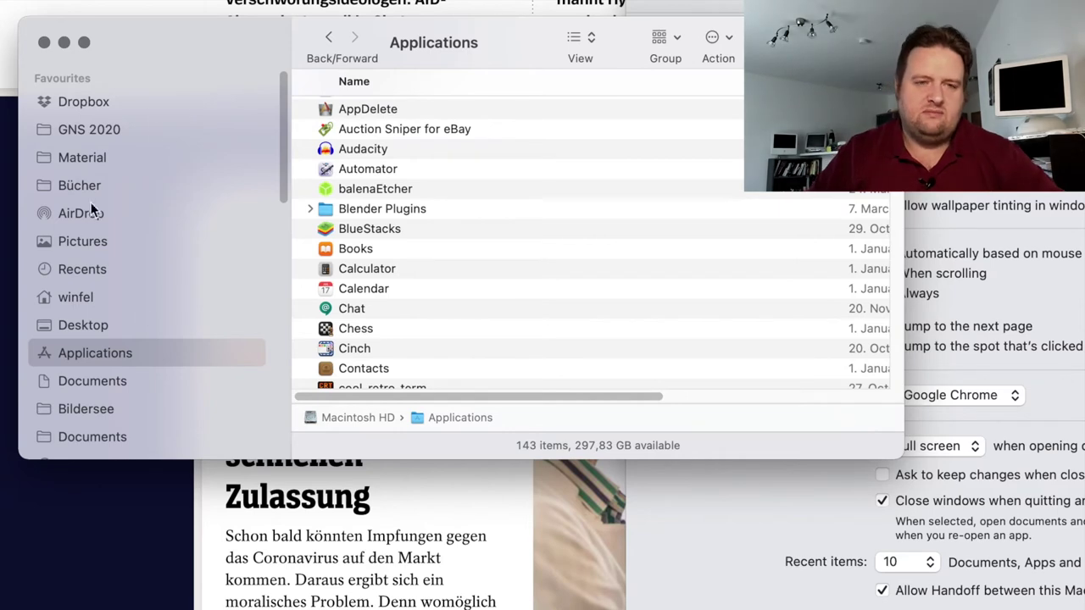
left_click_drag(218, 68, 208, 96)
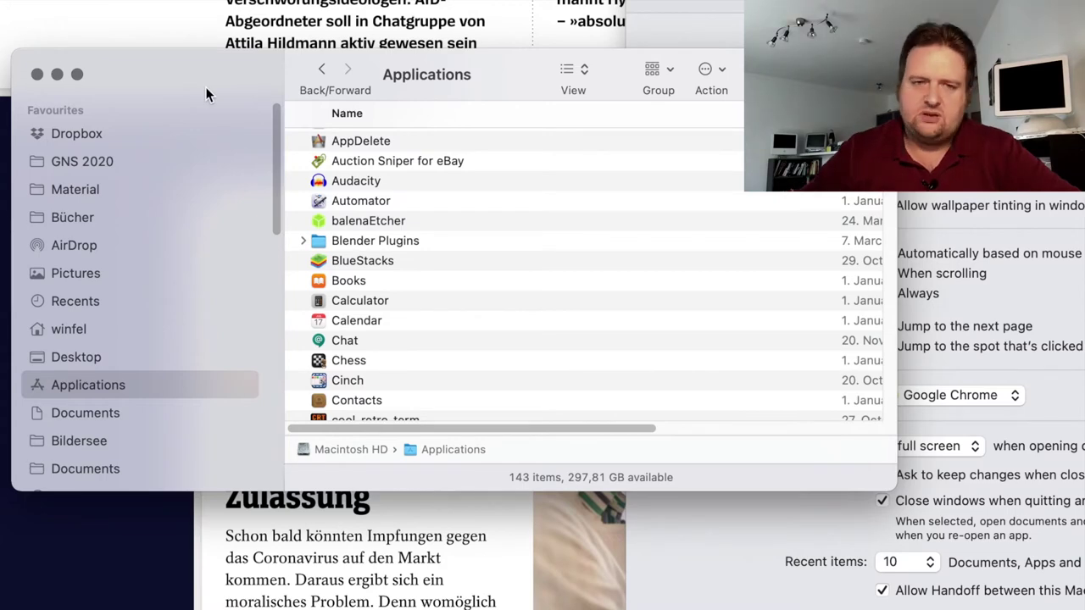
left_click_drag(220, 82, 253, 48)
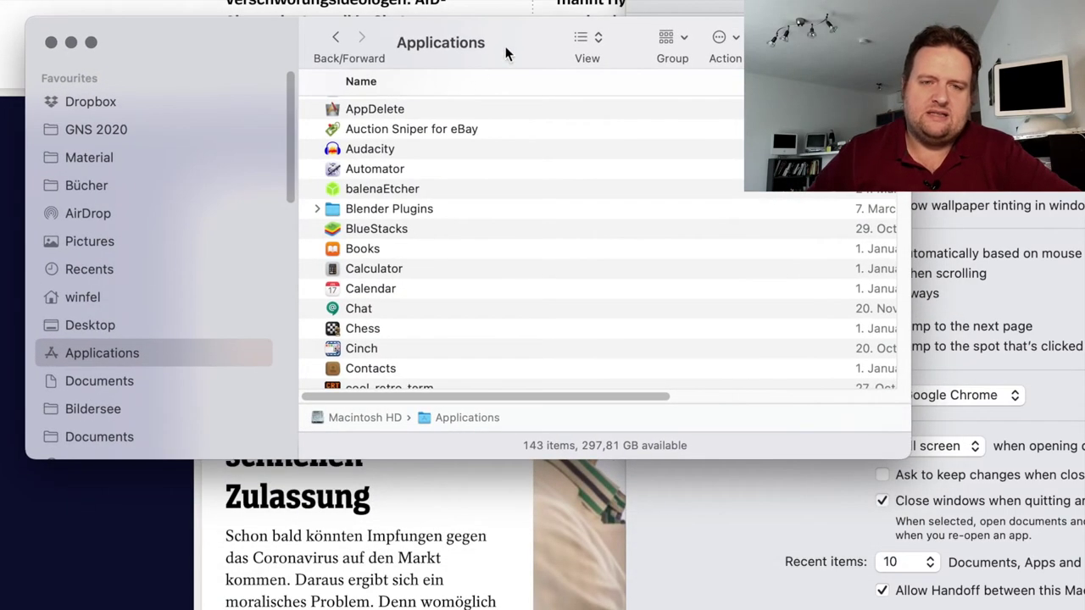
left_click(510, 80)
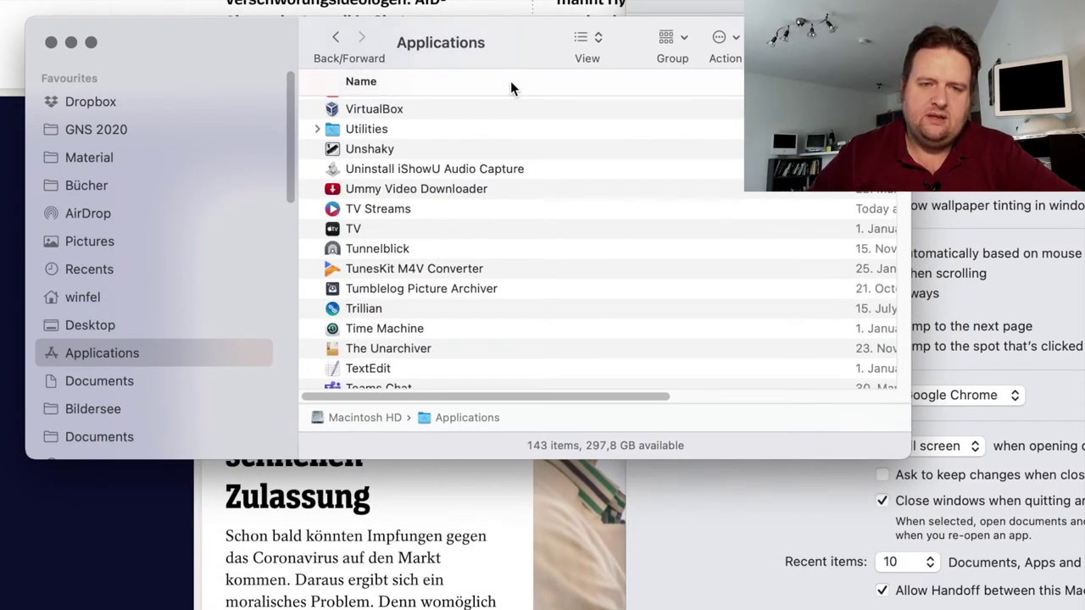
left_click(511, 80)
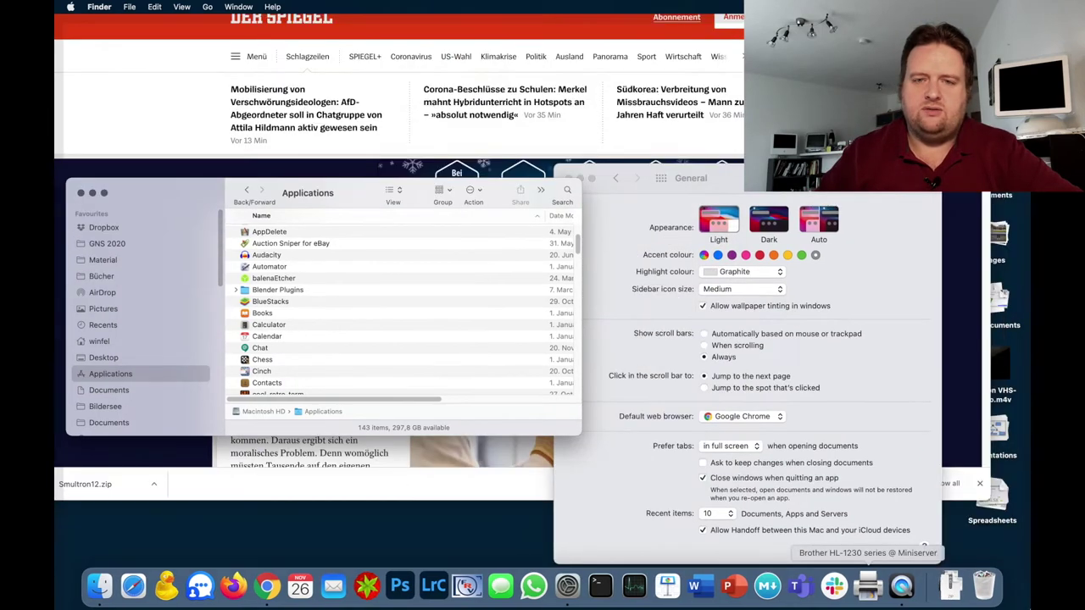
- Reveal the desktop, bring the windows back and alternate between the General and Applications windows to compare their active and inactive tints
key("F11")
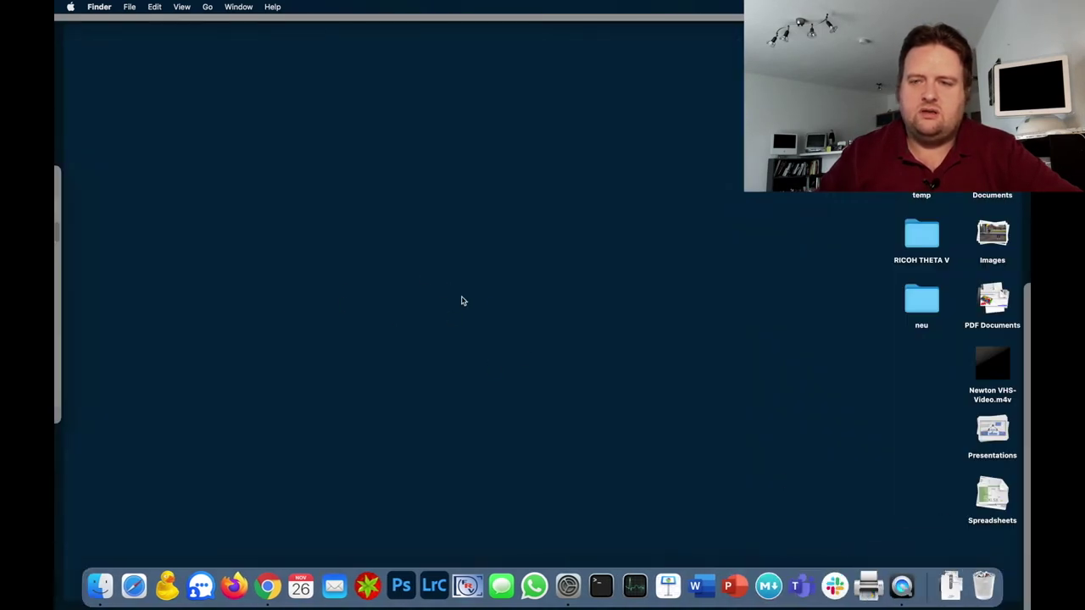
key("F11")
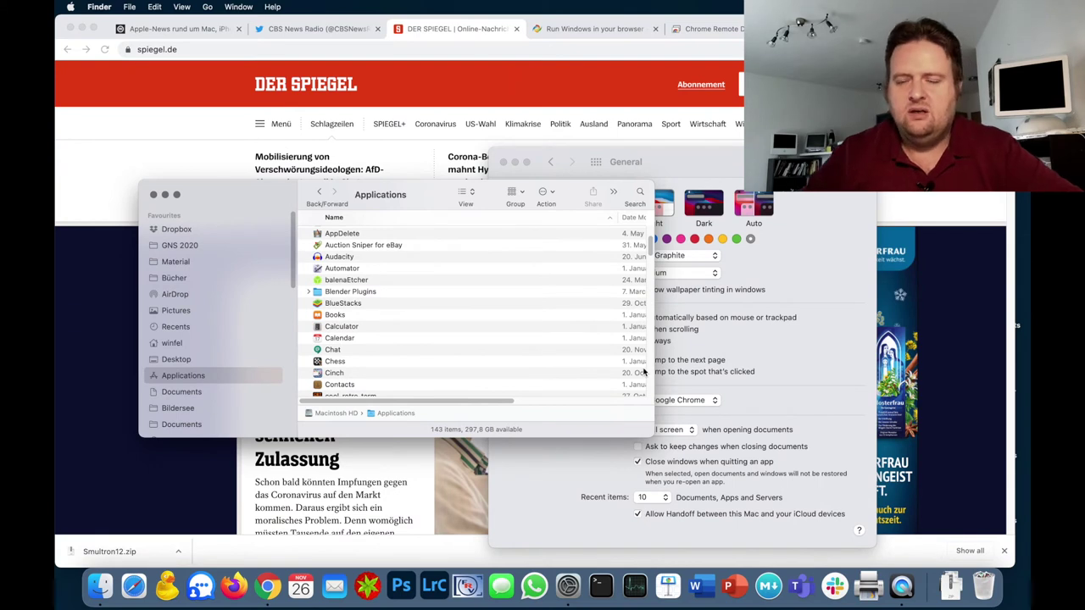
left_click(690, 171)
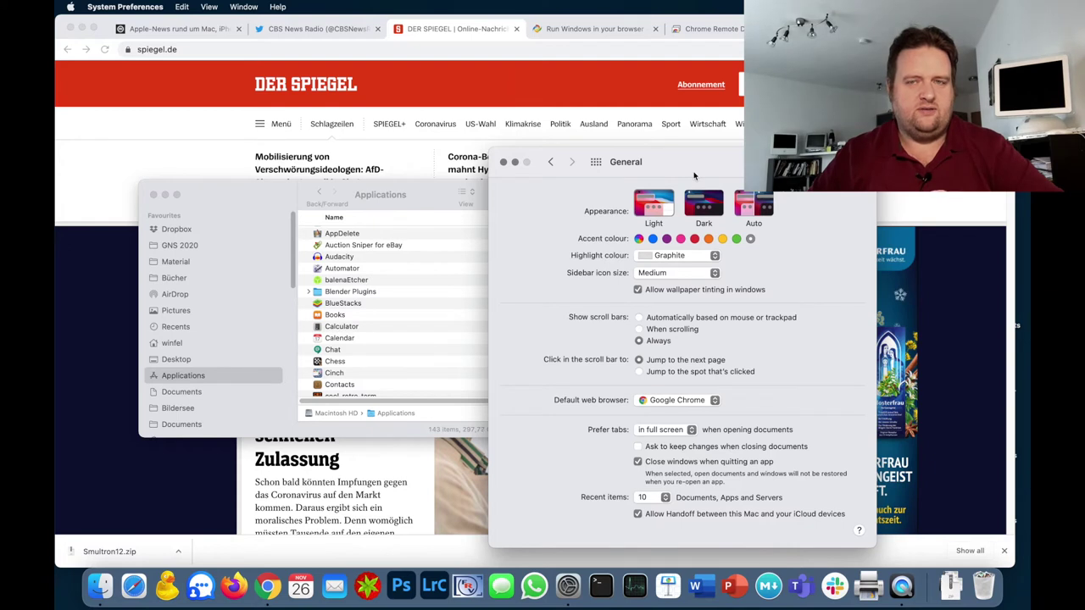
double_click(204, 188)
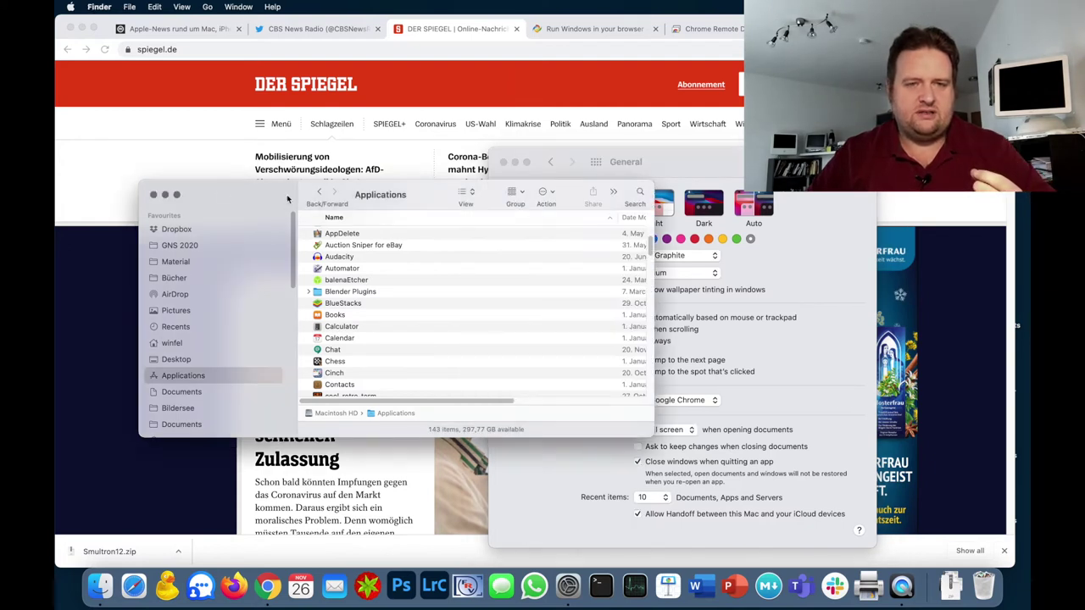
left_click(732, 174)
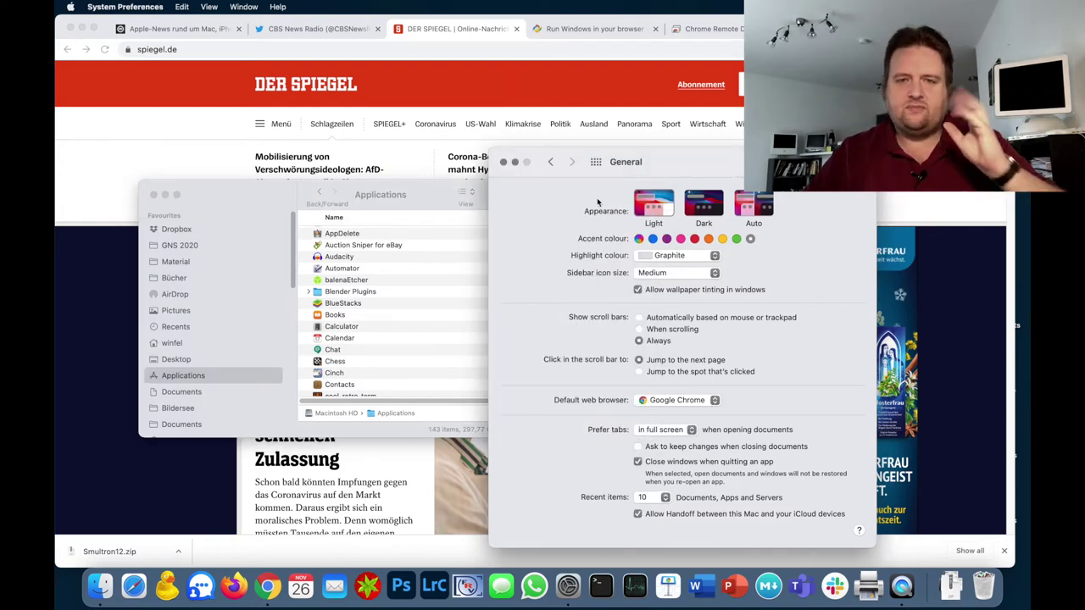
- Set the desktop wallpaper to the Big Sur Graphic Light picture in the Desktop & Screen Saver settings
left_click(597, 167)
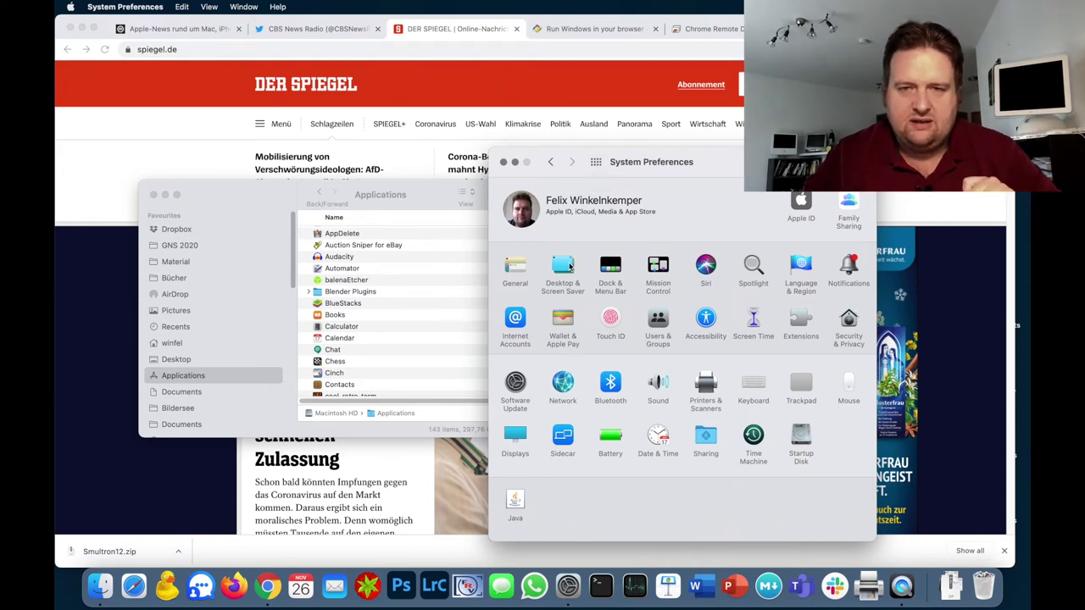
left_click(571, 268)
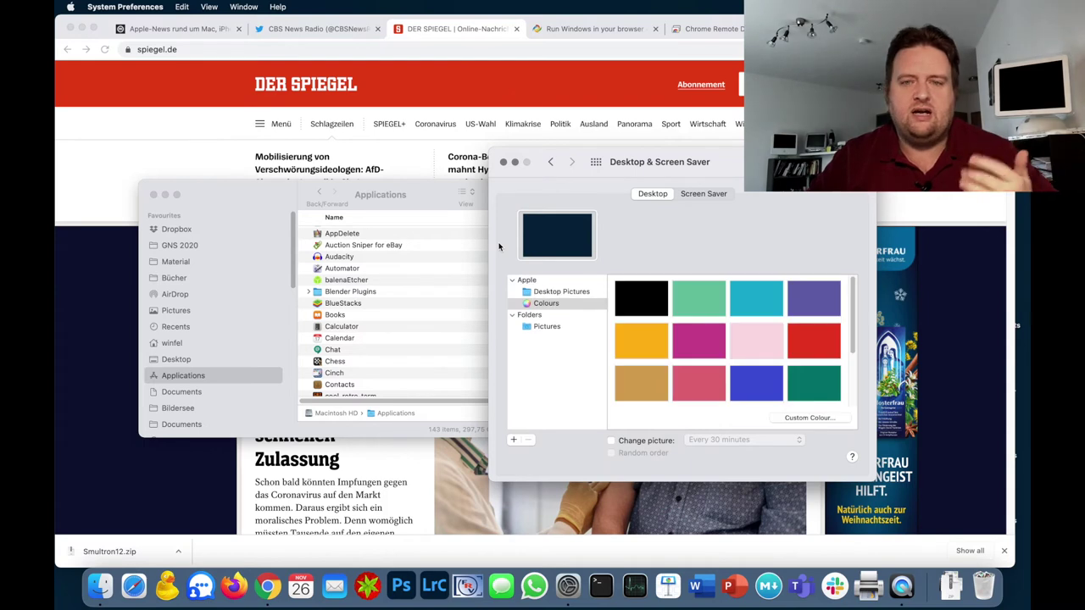
left_click(568, 294)
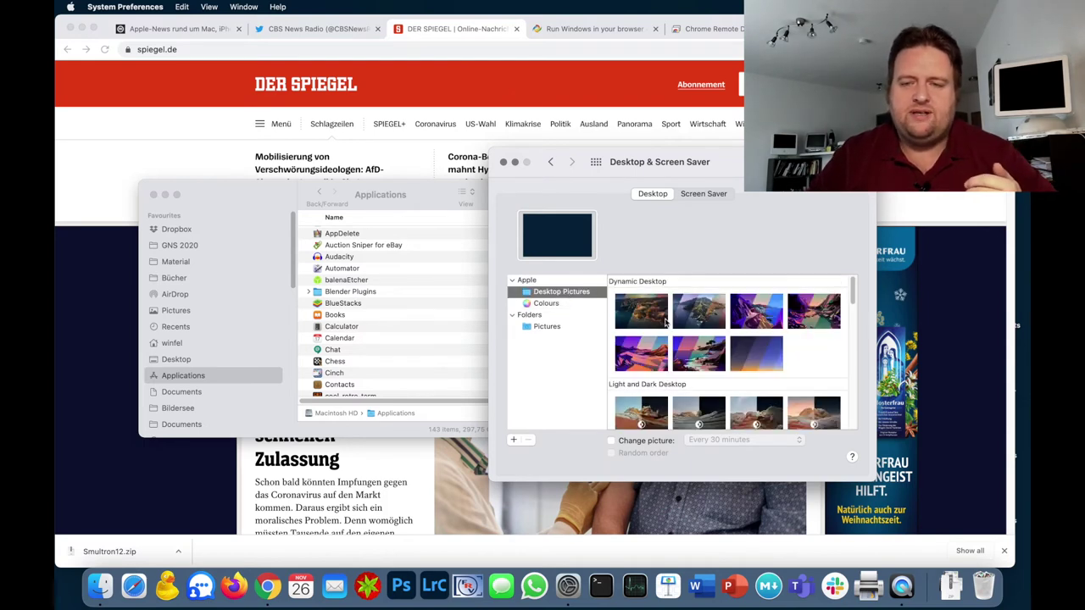
scroll(667, 326, "down", 5)
scroll(670, 331, "down", 2)
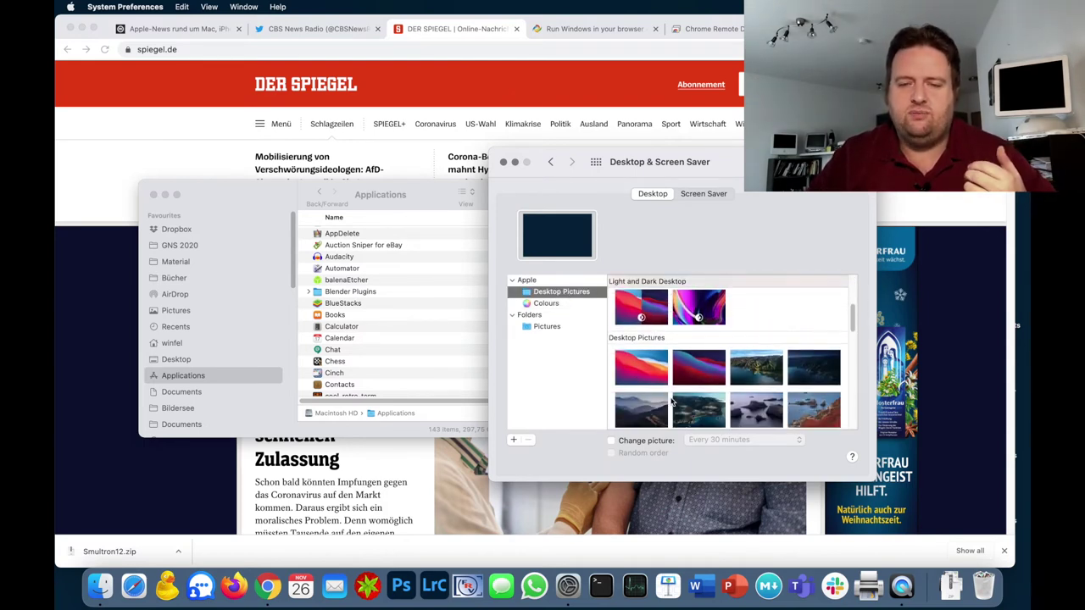
left_click(652, 366)
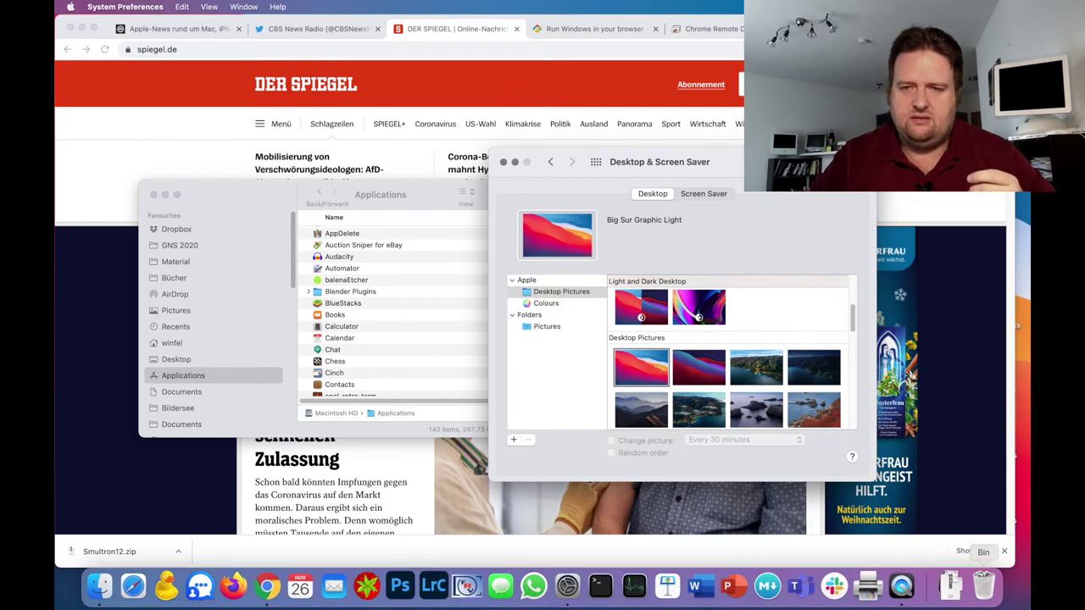
- View the whole wallpaper on the desktop and move the Desktop & Screen Saver and Applications windows slightly to examine their tint
key("F11")
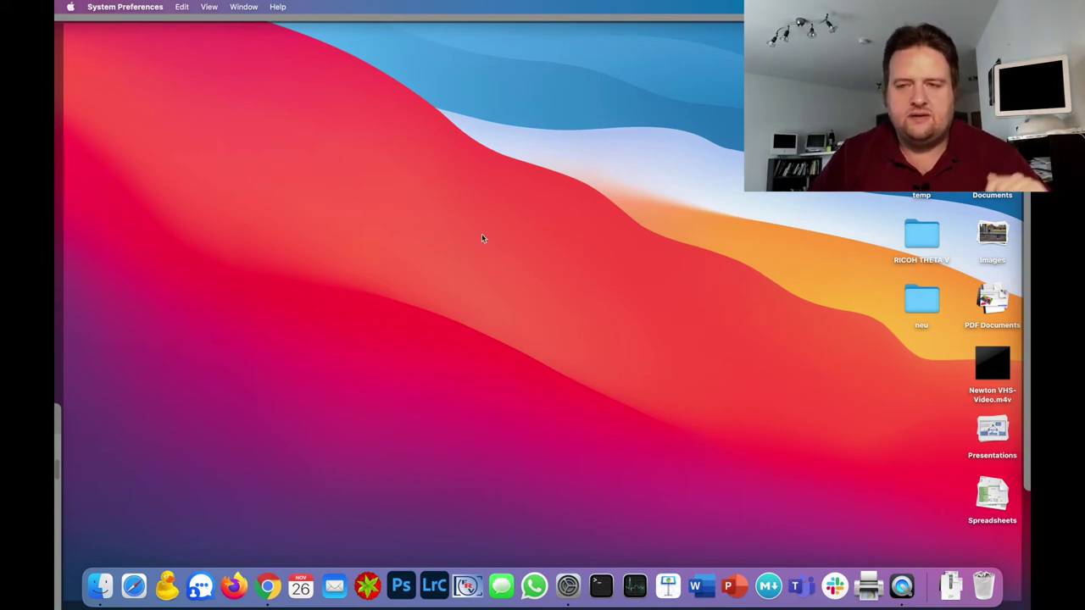
key("F11")
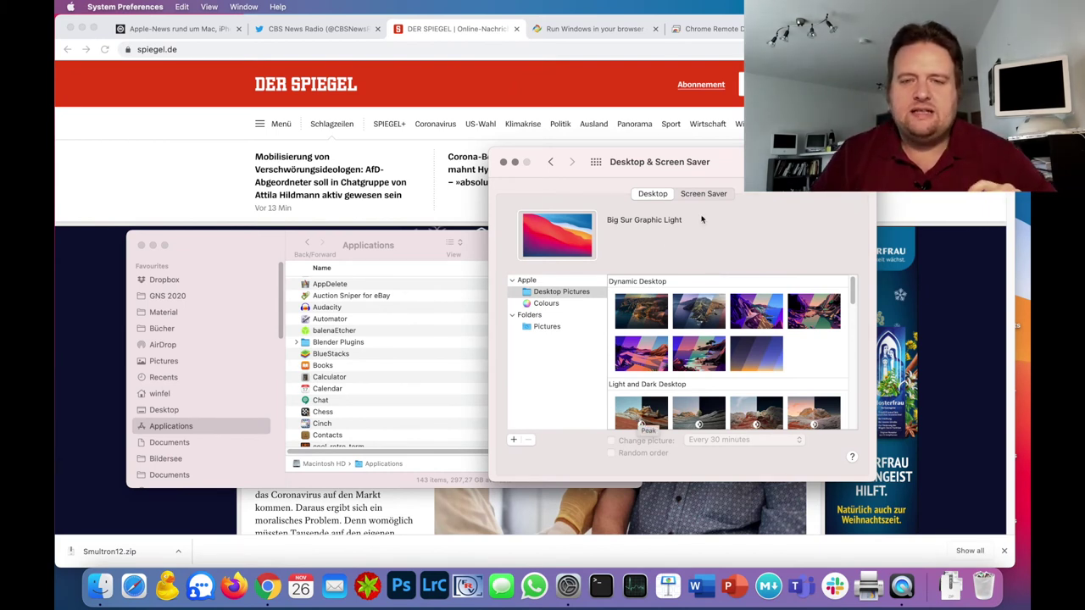
left_click_drag(743, 180, 758, 202)
left_click(426, 245)
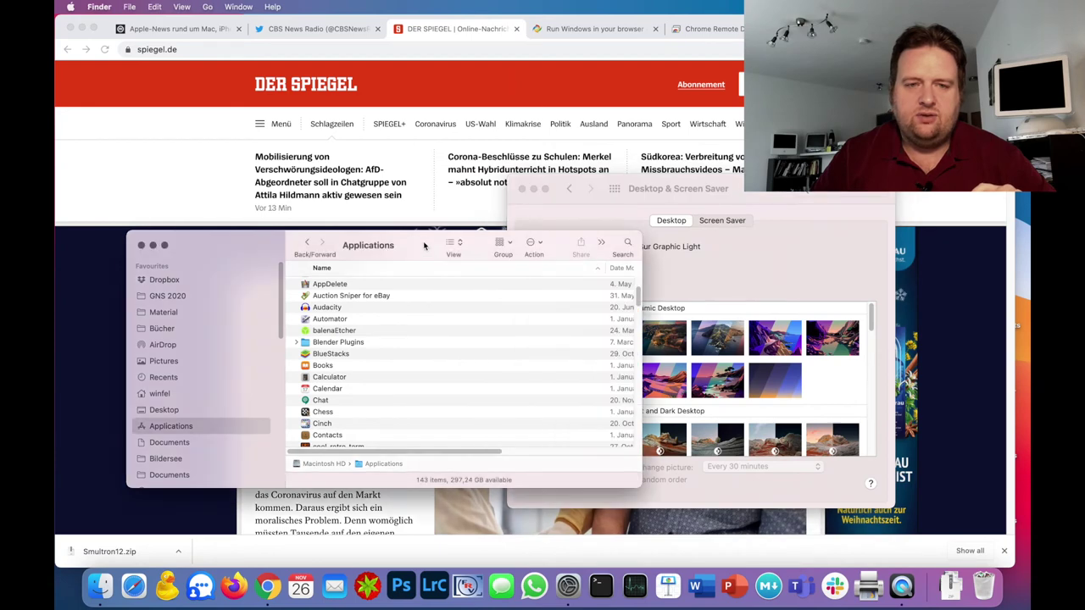
mouse_move(421, 245)
left_mouse_down()
mouse_move(624, 223)
mouse_move(689, 249)
mouse_move(465, 246)
mouse_move(510, 239)
mouse_move(534, 216)
mouse_move(548, 238)
mouse_move(666, 244)
mouse_move(413, 251)
mouse_move(405, 332)
mouse_move(436, 276)
mouse_move(412, 235)
mouse_move(434, 272)
mouse_move(437, 258)
left_mouse_up()
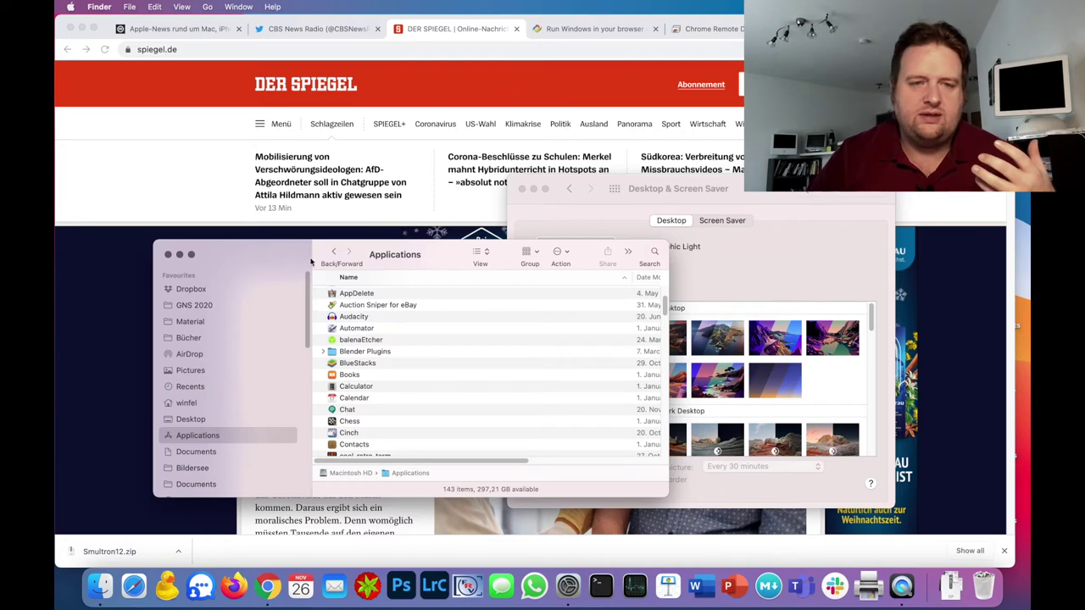
- Change the desktop background to the solid colour Red Orange and move the Applications window to check its tint
left_click(642, 215)
left_click(583, 330)
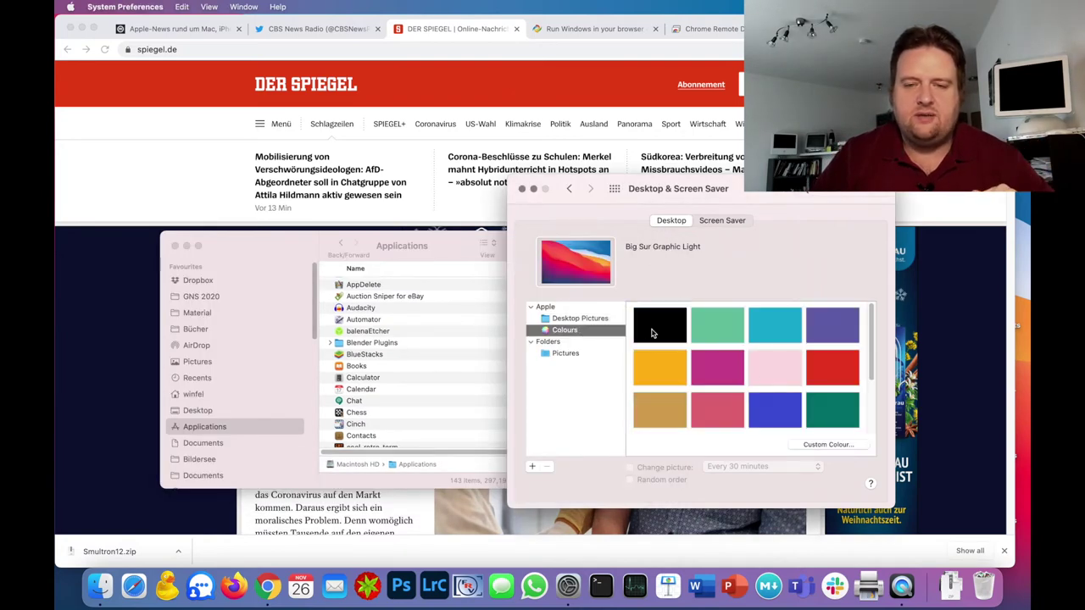
left_click(829, 381)
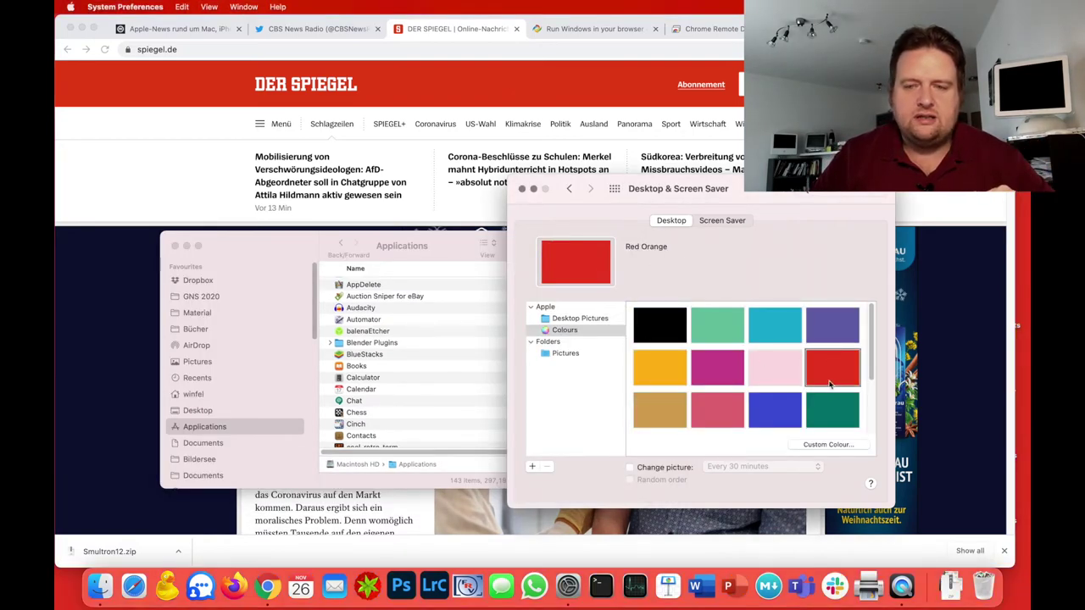
left_click(302, 250)
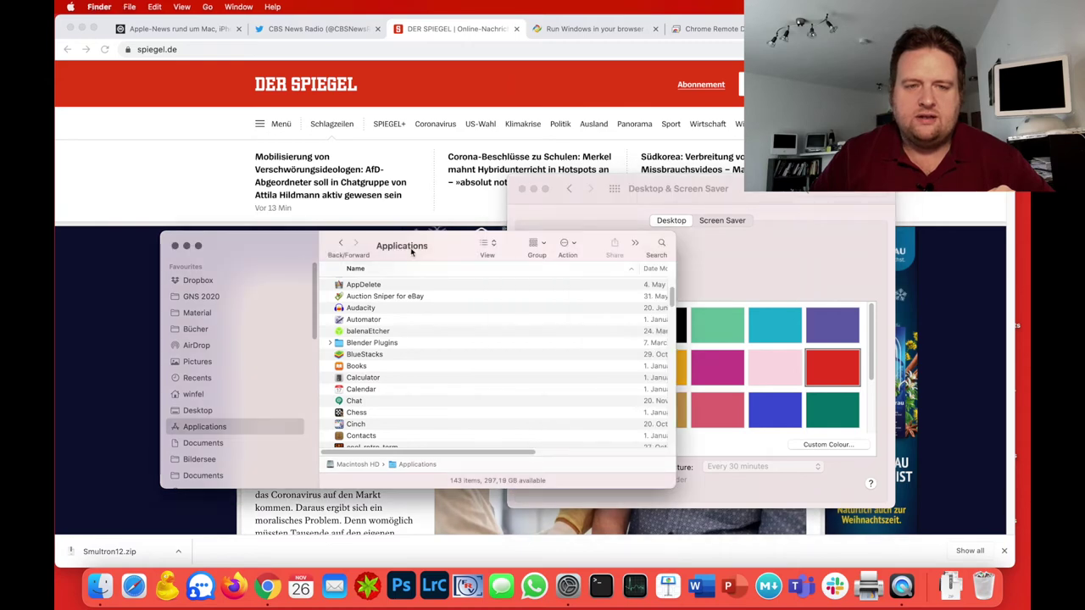
mouse_move(452, 252)
left_mouse_down()
mouse_move(489, 263)
mouse_move(455, 250)
left_mouse_up()
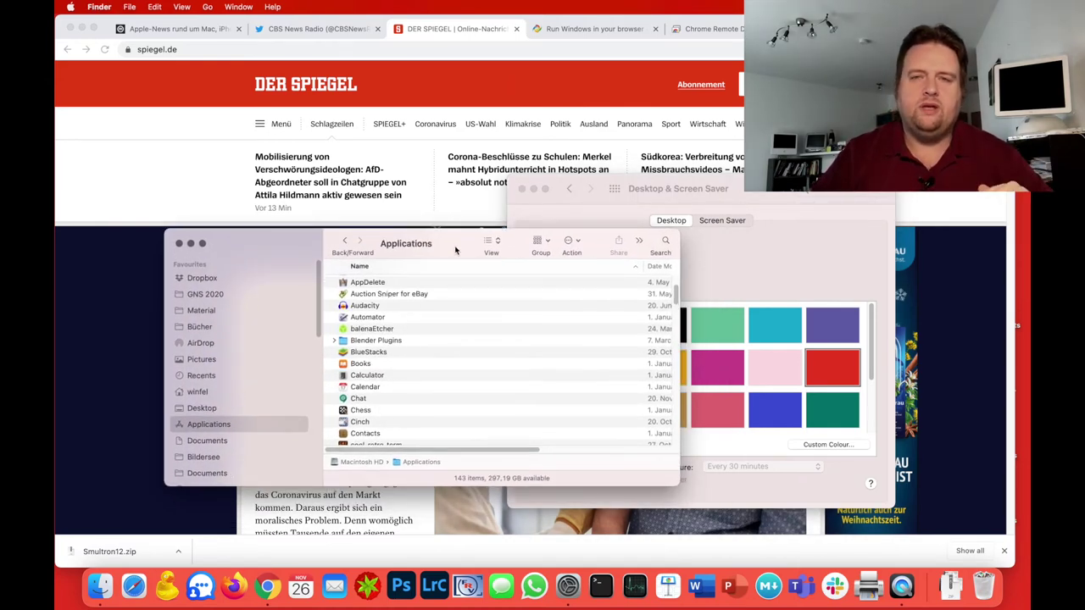
- Turn off wallpaper tinting in windows in the General settings
left_click(585, 208)
left_click(614, 189)
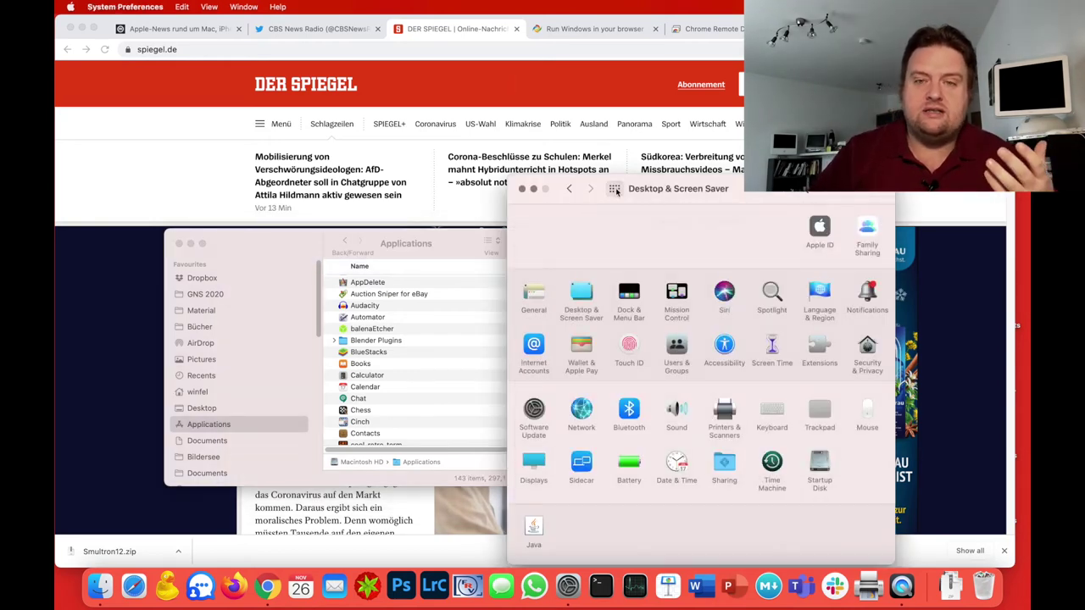
left_click(540, 297)
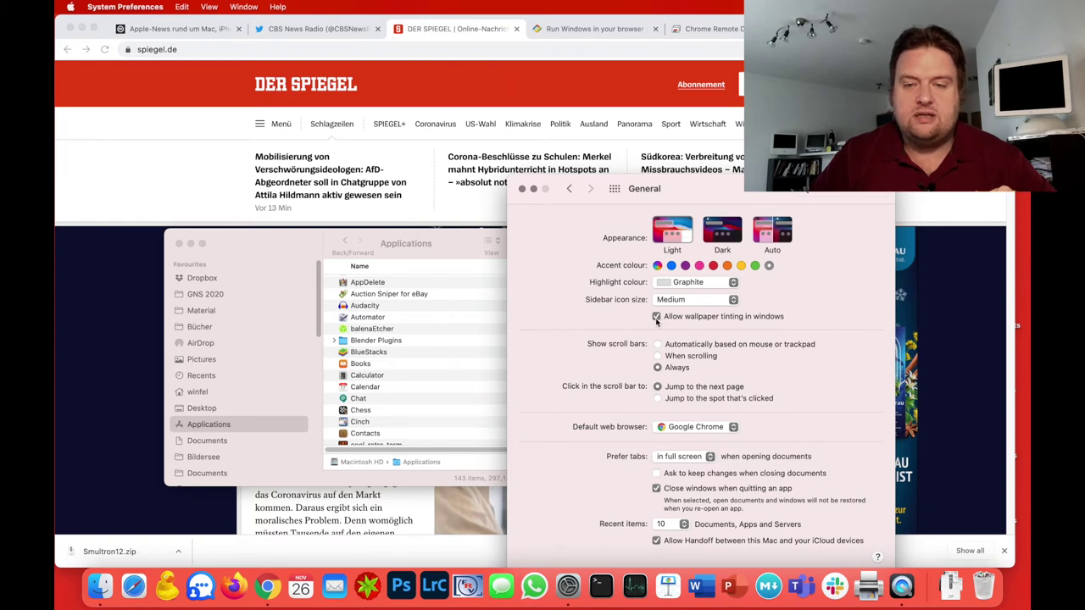
left_click(767, 319)
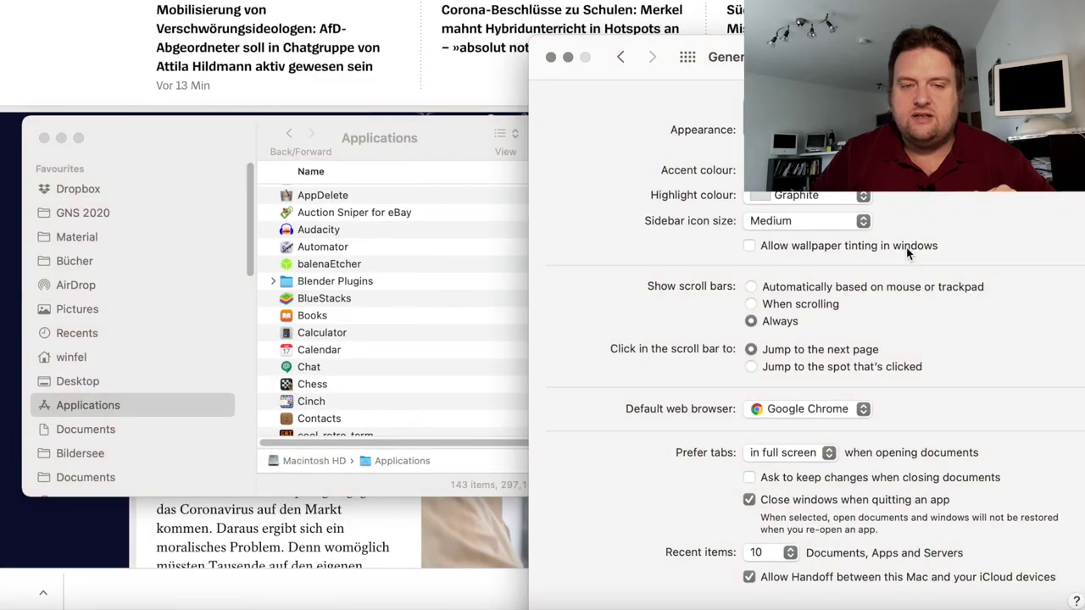
- Toggle wallpaper tinting in windows repeatedly in the General settings to compare the window colours, finishing with it turned on
left_click(909, 248)
left_click(910, 247)
left_click(909, 247)
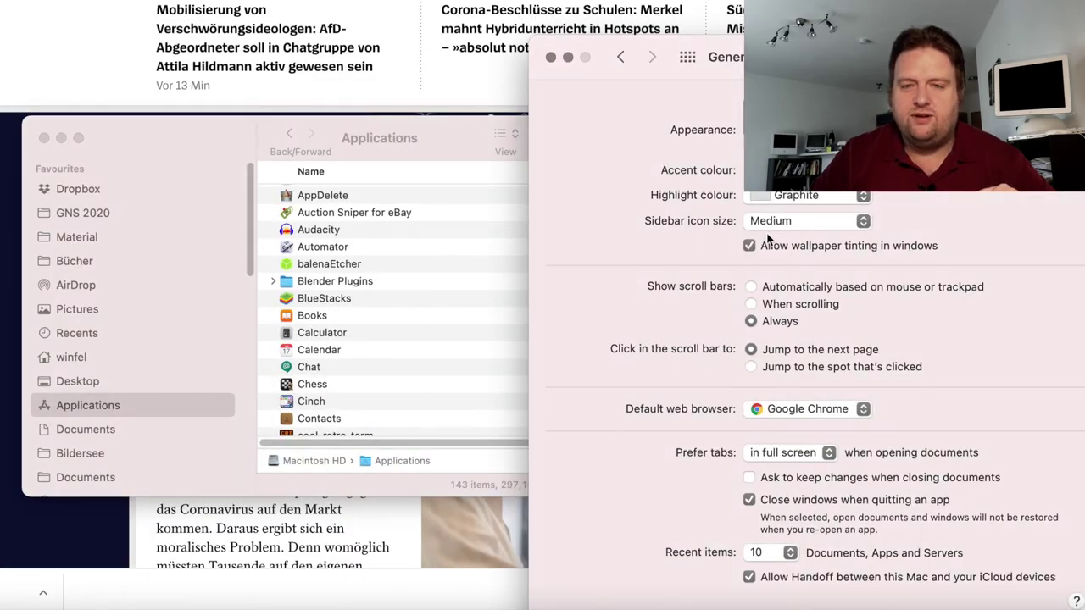
left_click(813, 247)
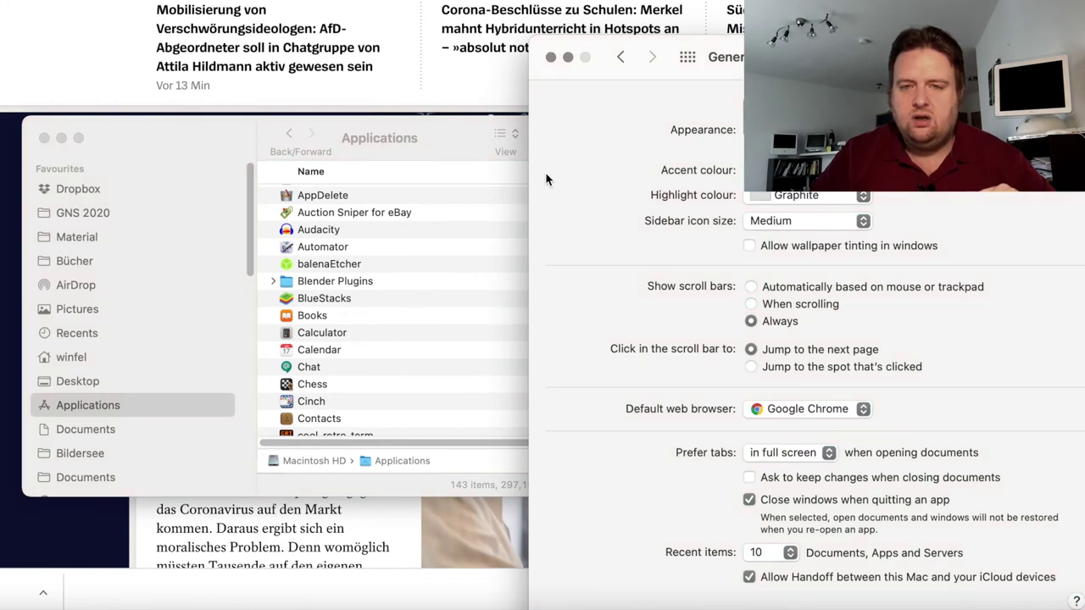
left_click(855, 251)
left_click(854, 248)
left_click(855, 247)
left_click(854, 248)
left_click(460, 149)
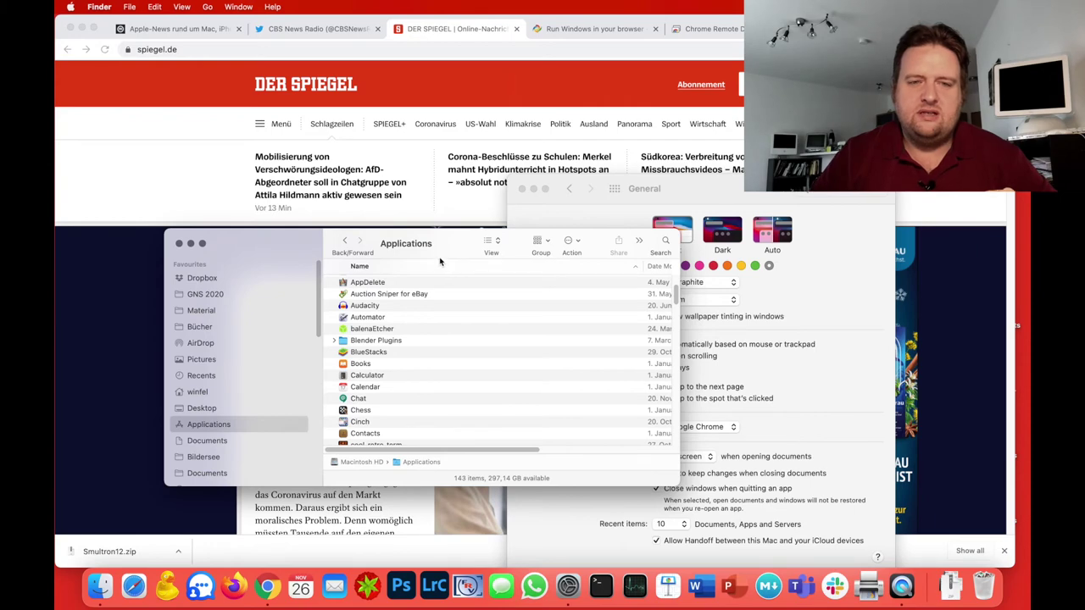
left_click(775, 316)
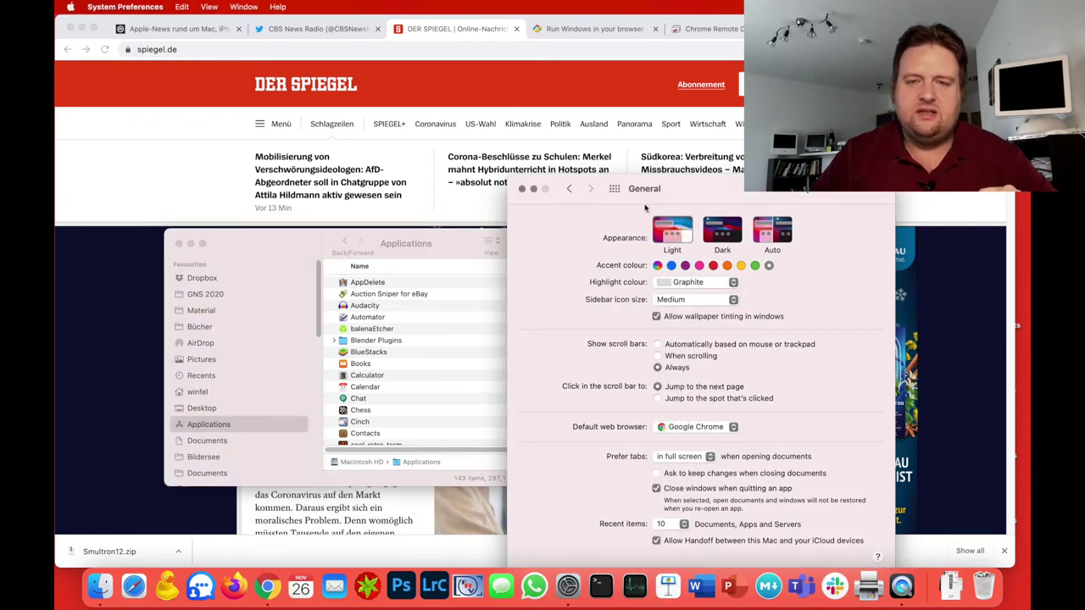
- Change the desktop background to the solid colour Black and compare the tint of the Applications and Desktop & Screen Saver windows
left_click(614, 189)
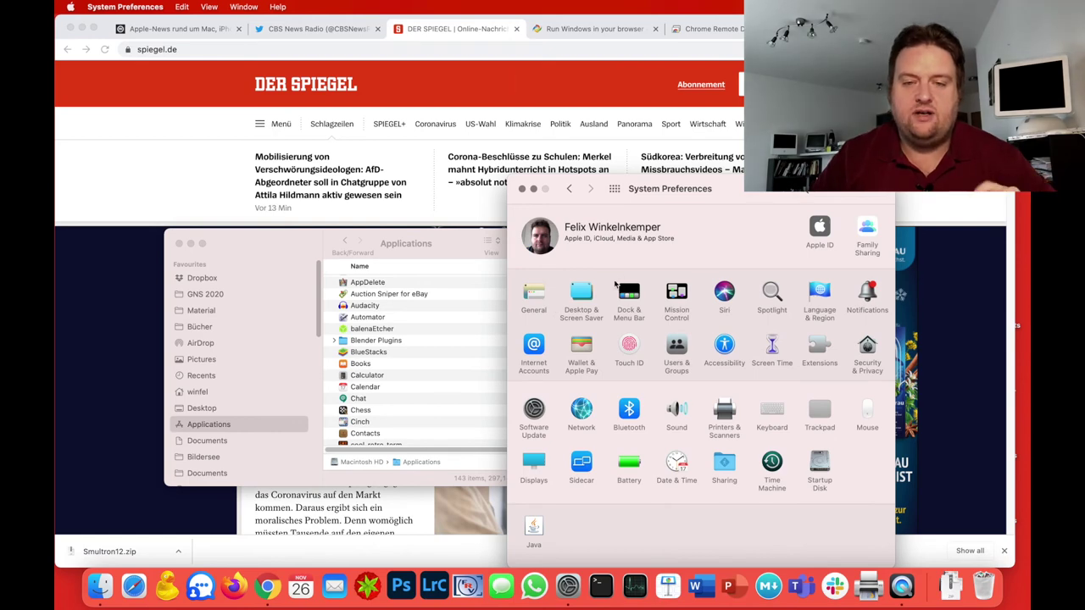
left_click(580, 297)
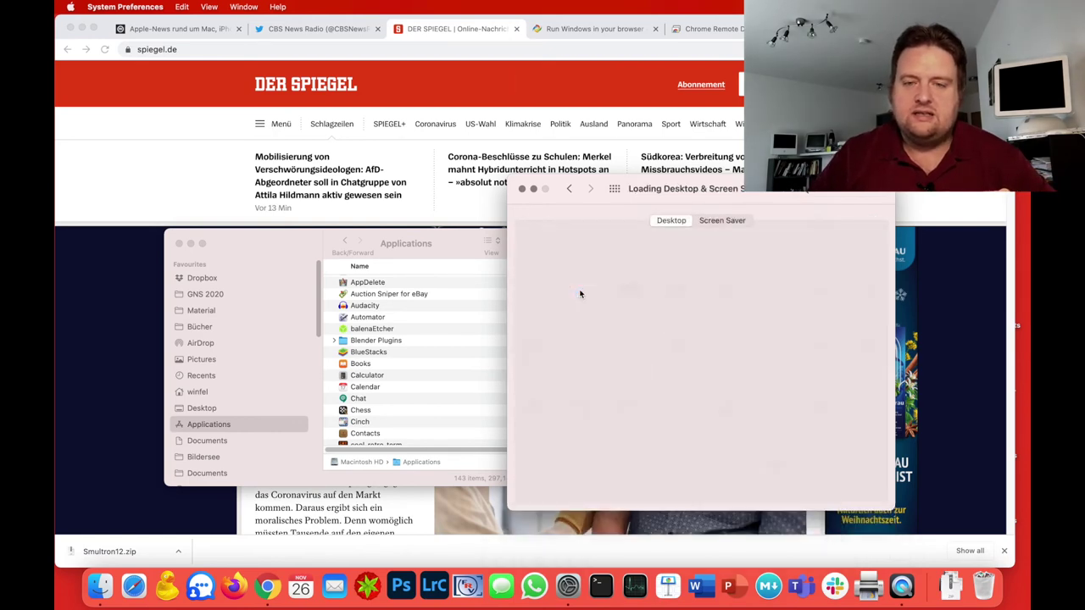
left_click(667, 315)
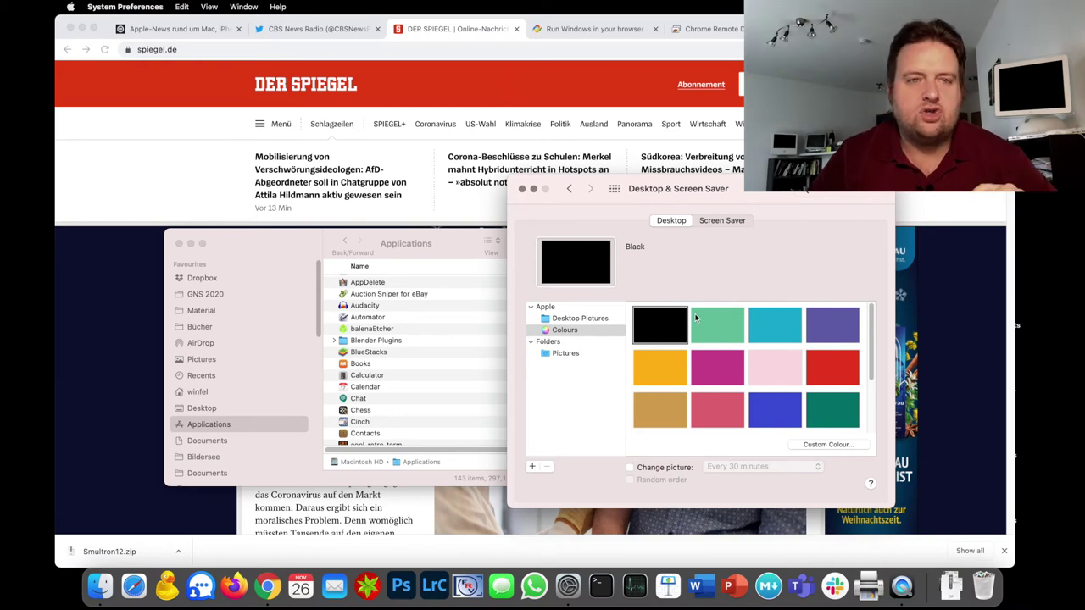
left_click(450, 250)
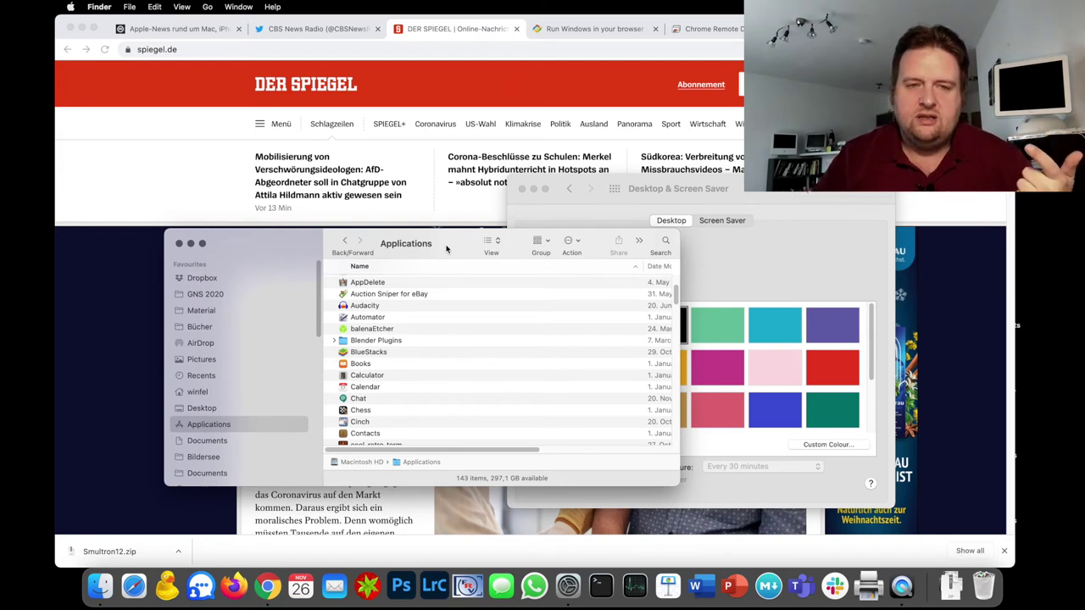
left_click(767, 240)
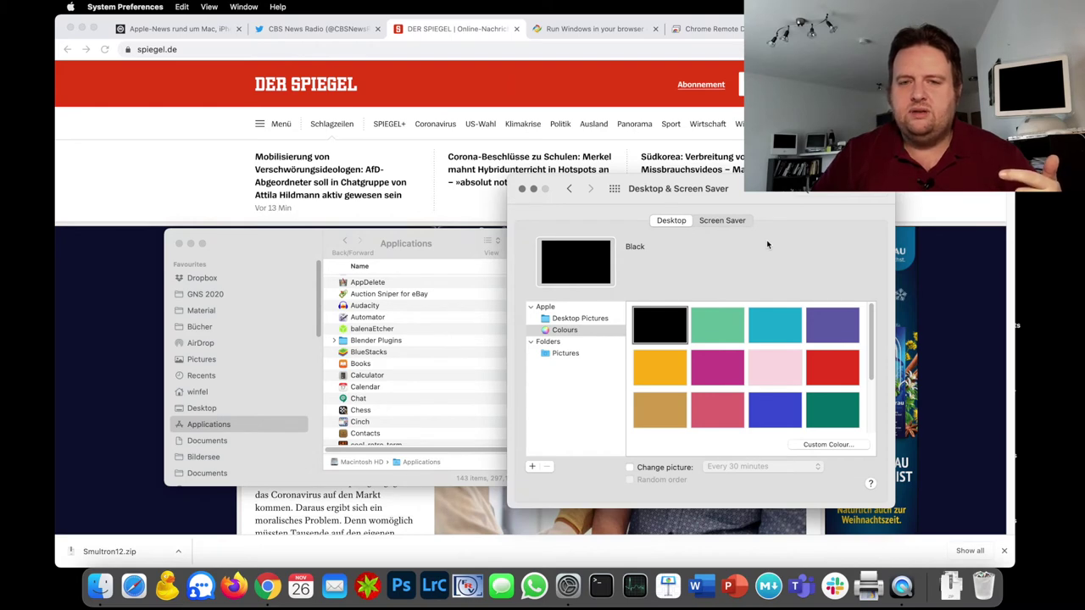
- Switch wallpaper tinting off and back on in the General settings to compare the windows against the black background, then focus the Applications window
left_click(612, 190)
left_click(540, 295)
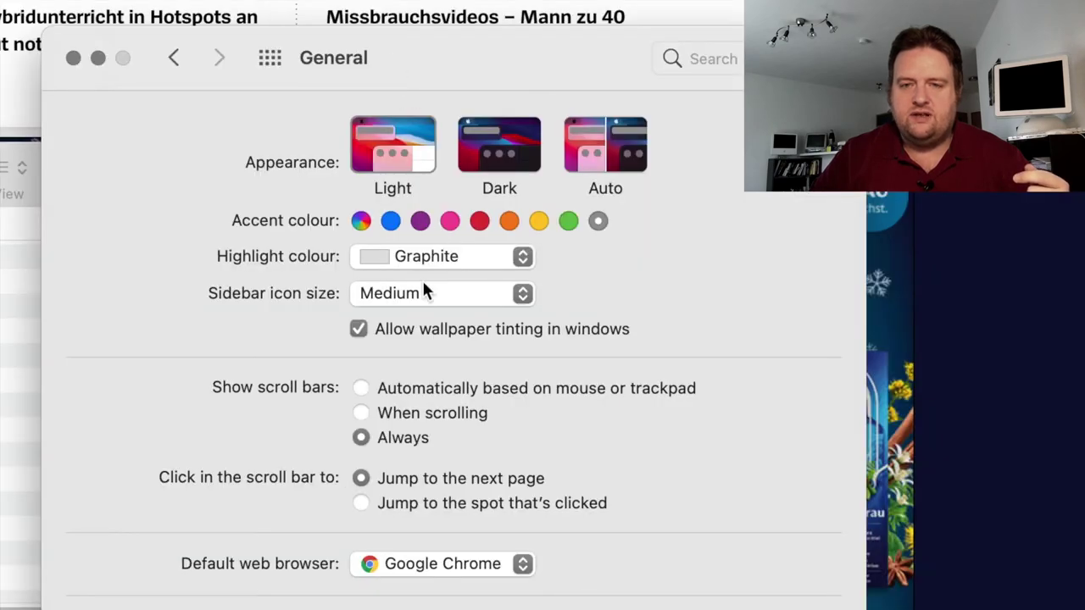
left_click(428, 333)
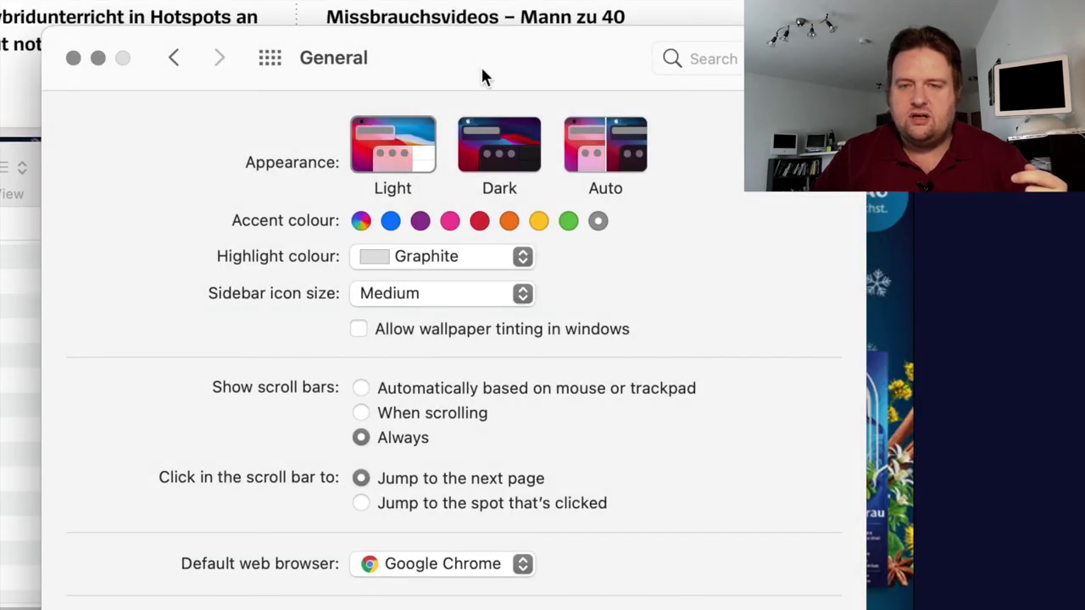
left_click(405, 338)
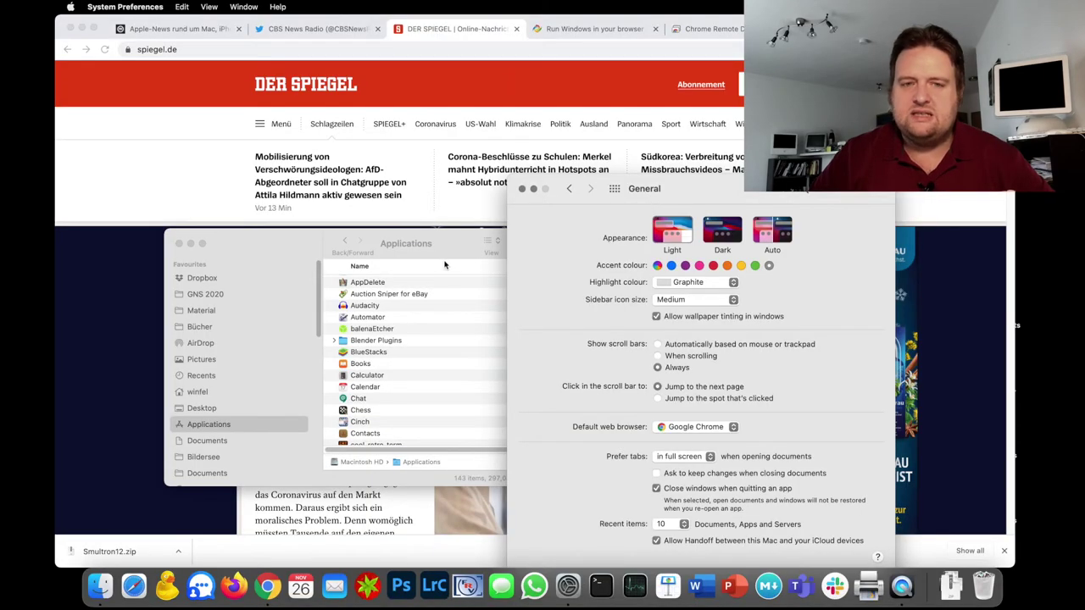
left_click(446, 267)
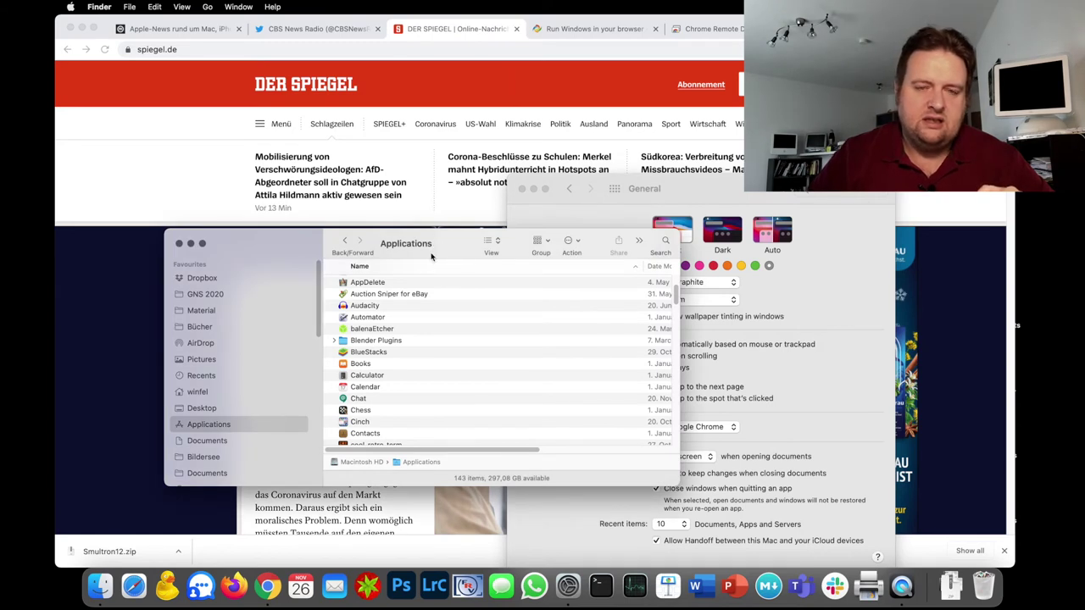